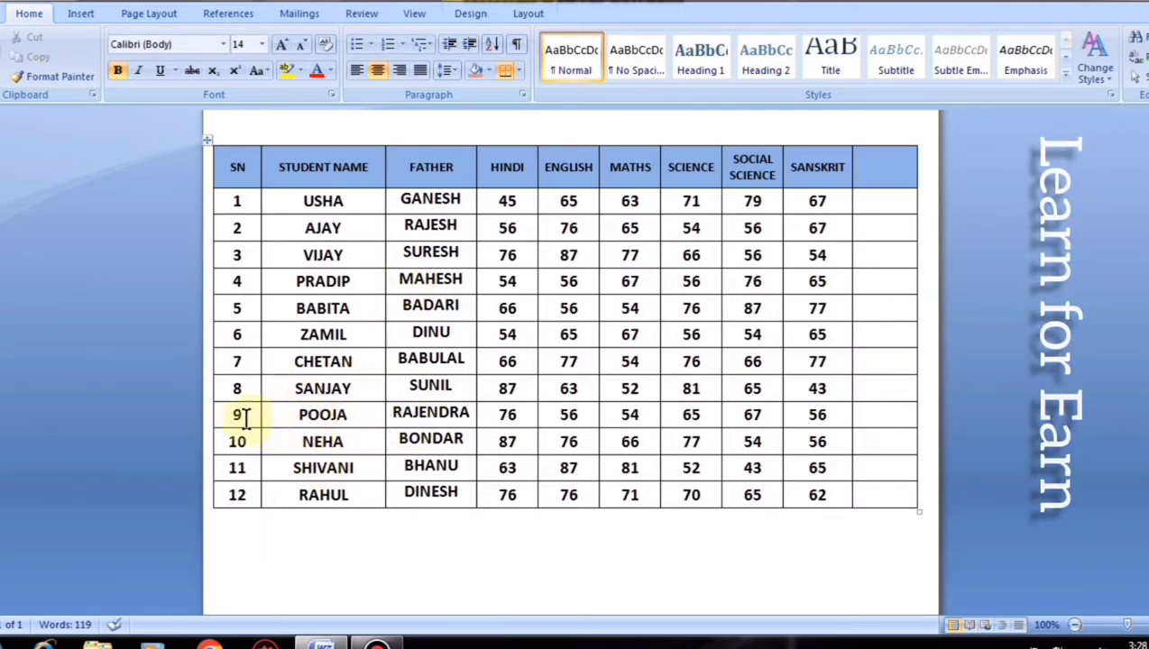
pyautogui.moveTo(230, 413); pyautogui.dragTo(866, 410)
pyautogui.click(489, 70)
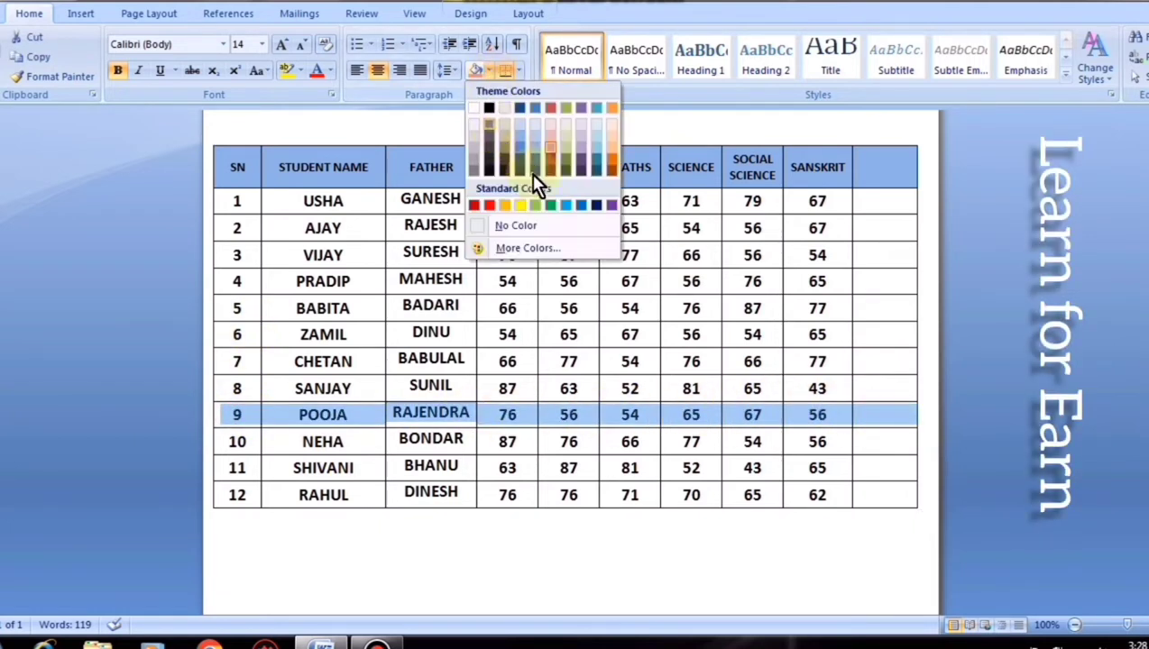
pyautogui.click(610, 166)
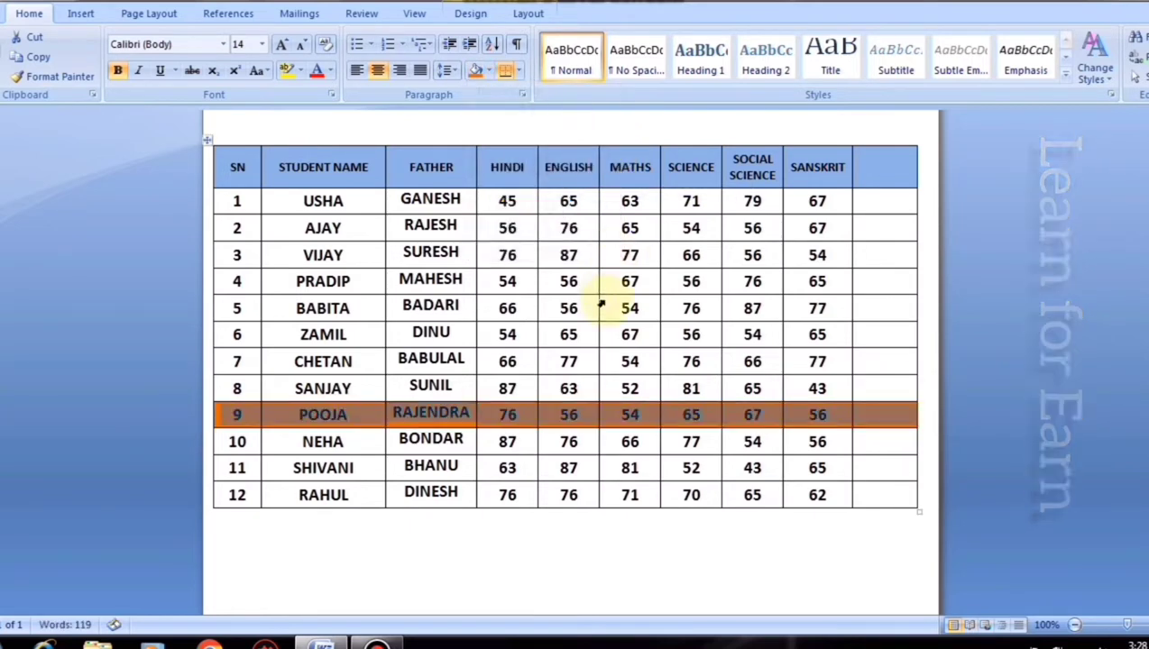
pyautogui.click(304, 415)
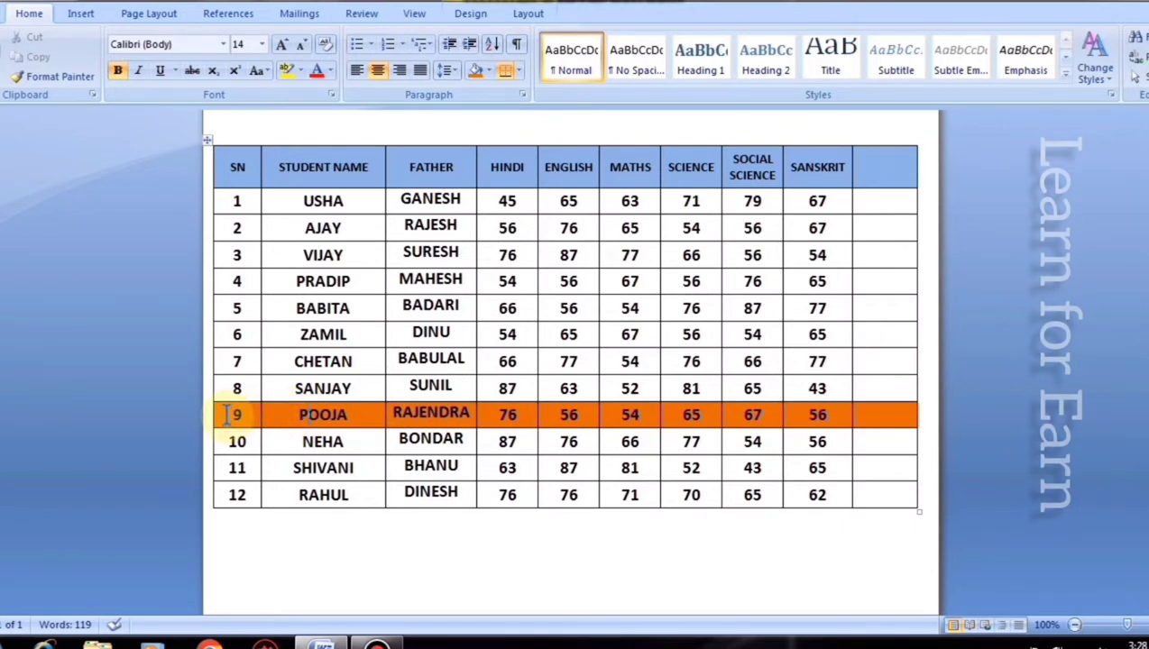
pyautogui.moveTo(228, 415); pyautogui.dragTo(870, 410)
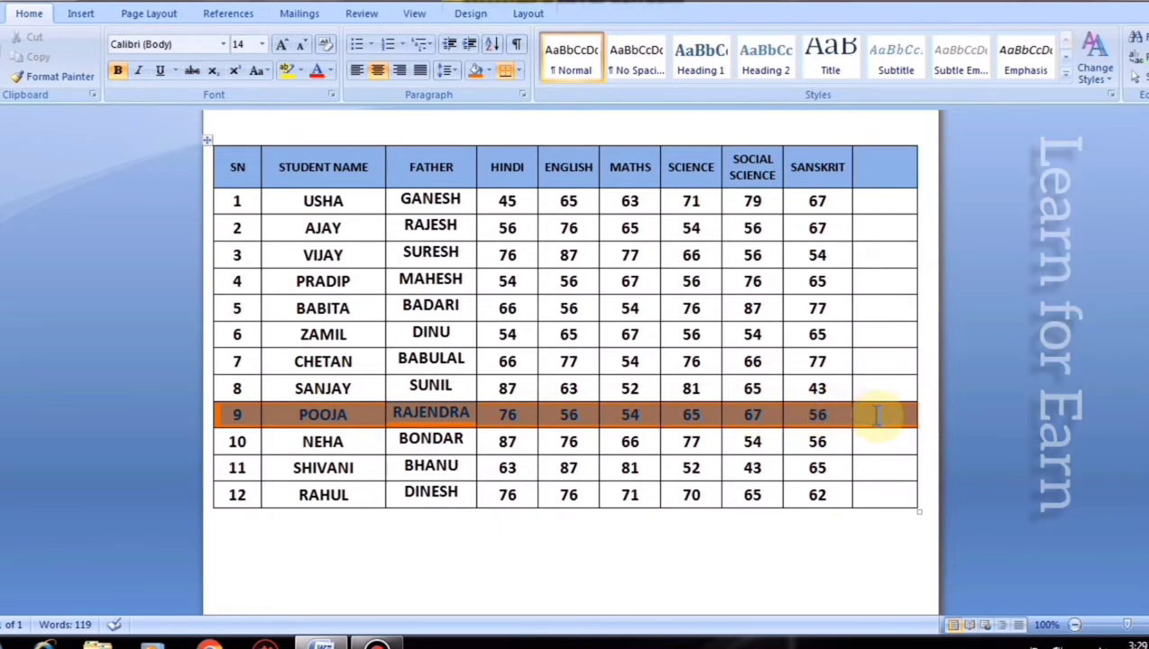
pyautogui.rightClick(498, 422)
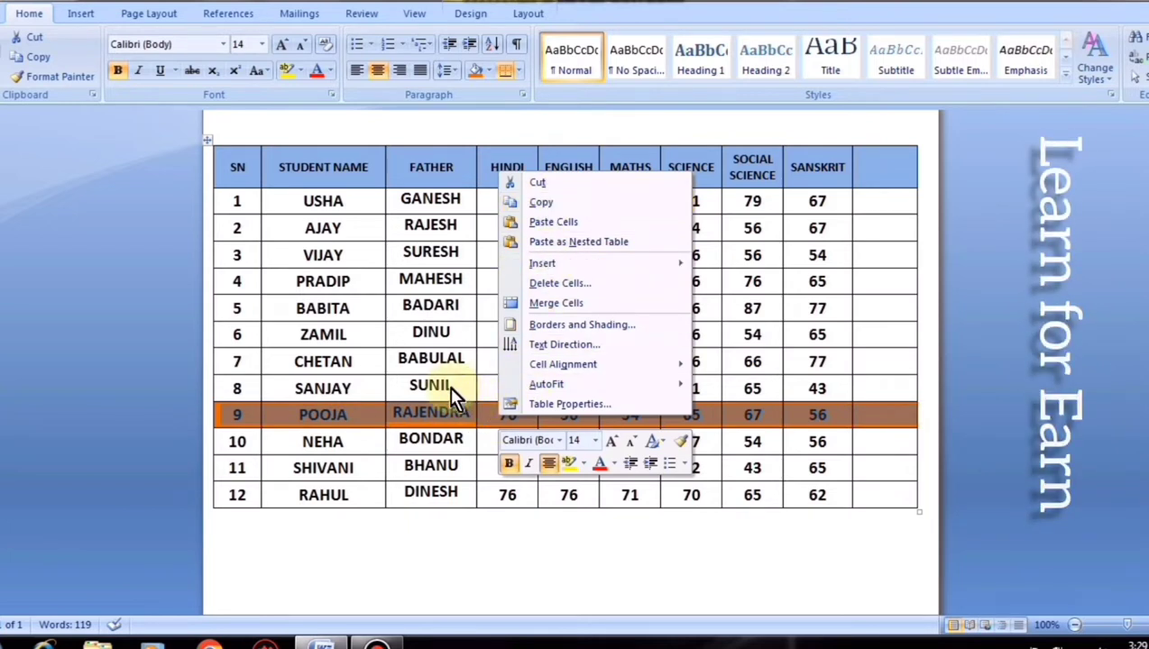
pyautogui.click(561, 204)
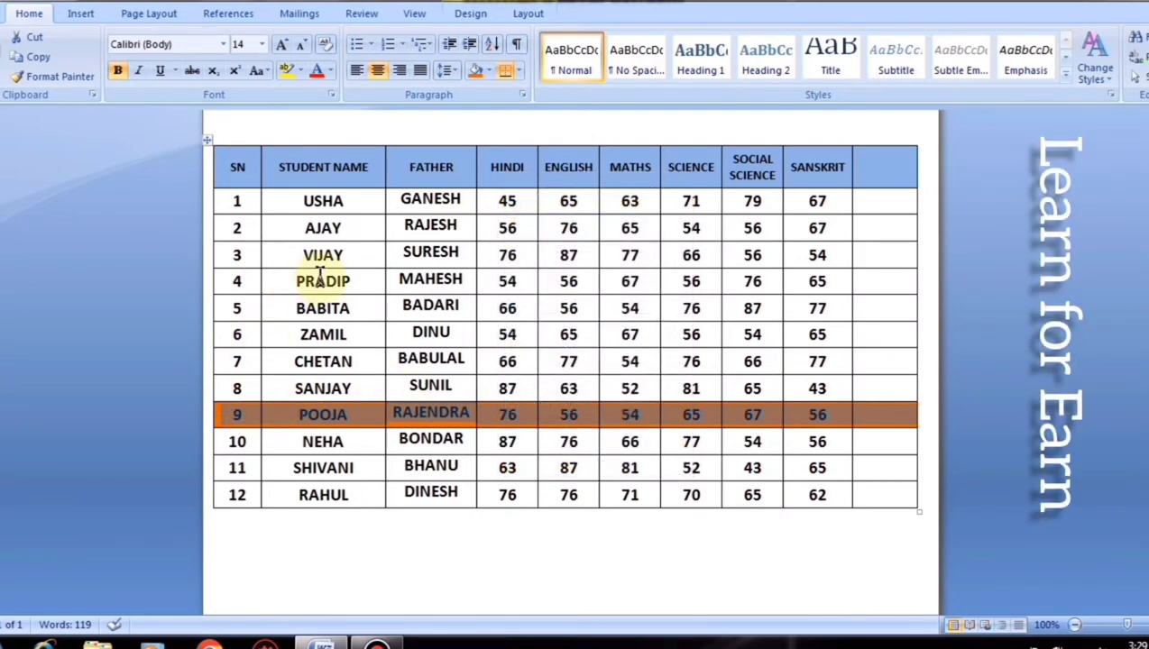
pyautogui.click(236, 227)
pyautogui.rightClick(235, 229)
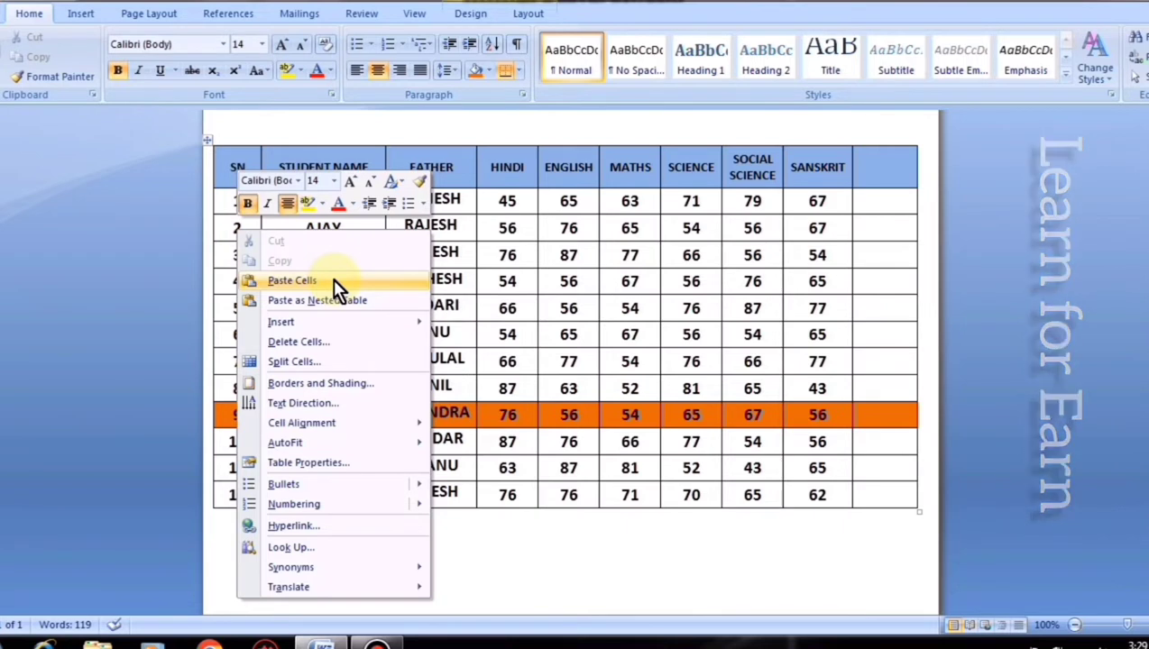
pyautogui.click(287, 282)
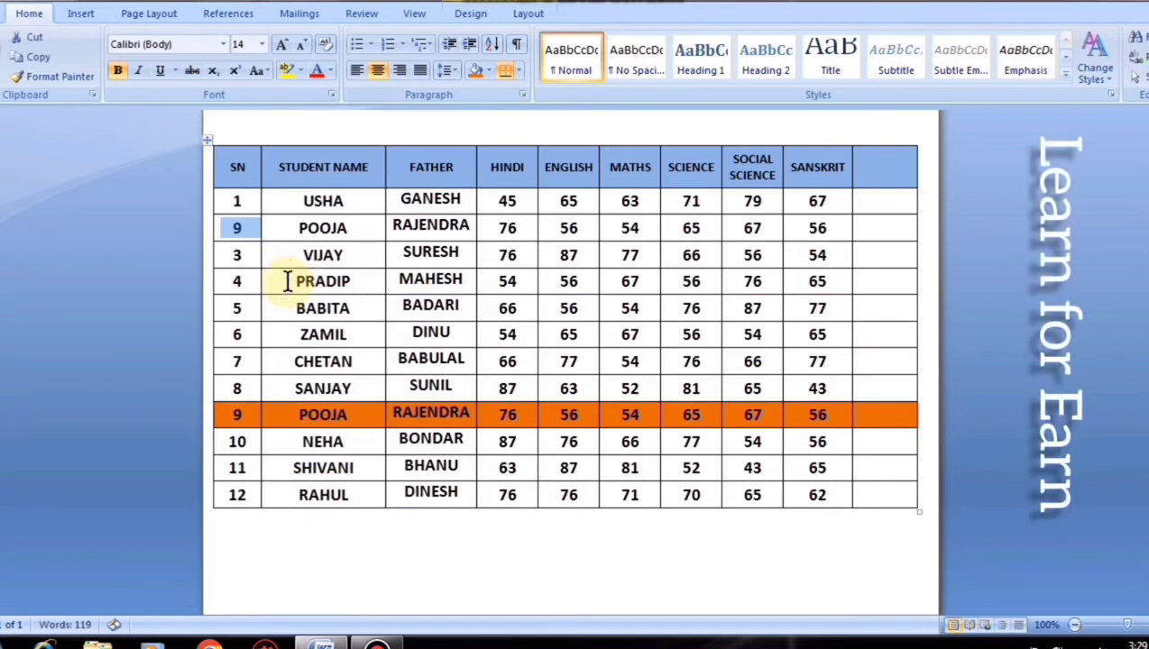
pyautogui.click(229, 229)
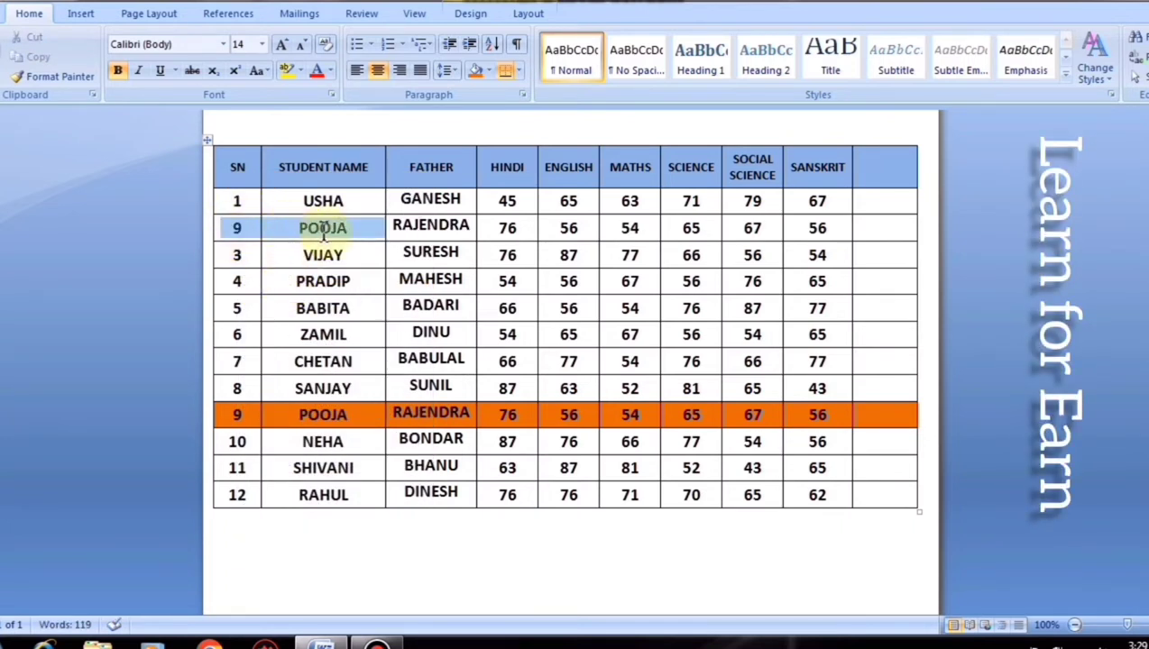
pyautogui.moveTo(233, 228); pyautogui.dragTo(822, 228)
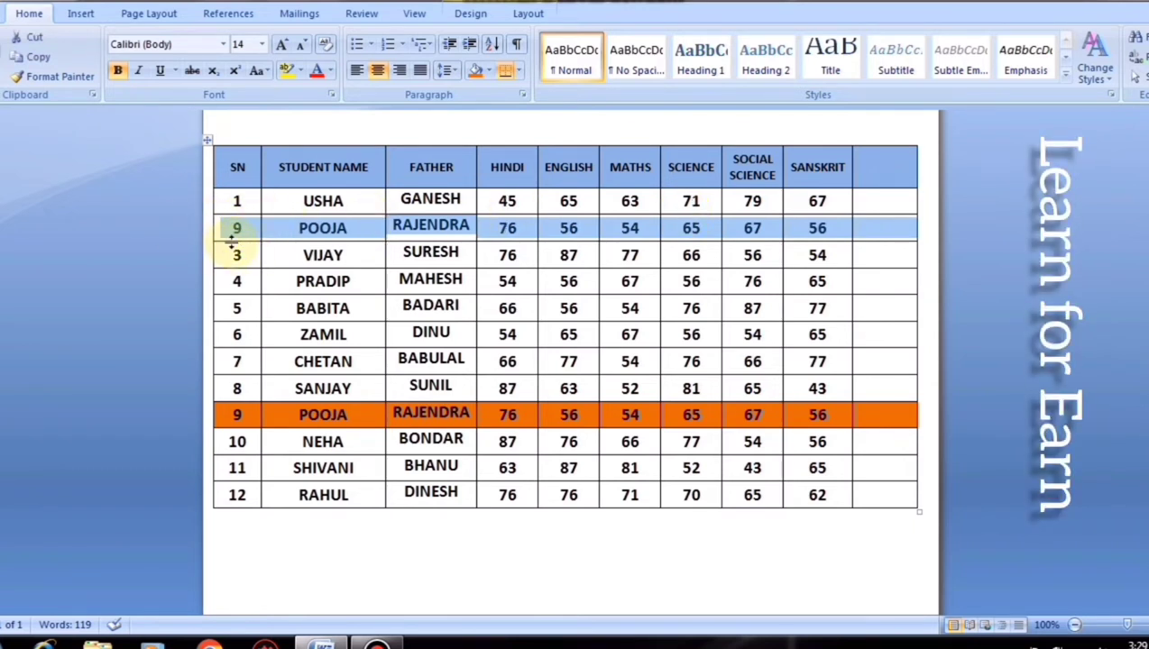
pyautogui.hotkey('ctrl', 'z')
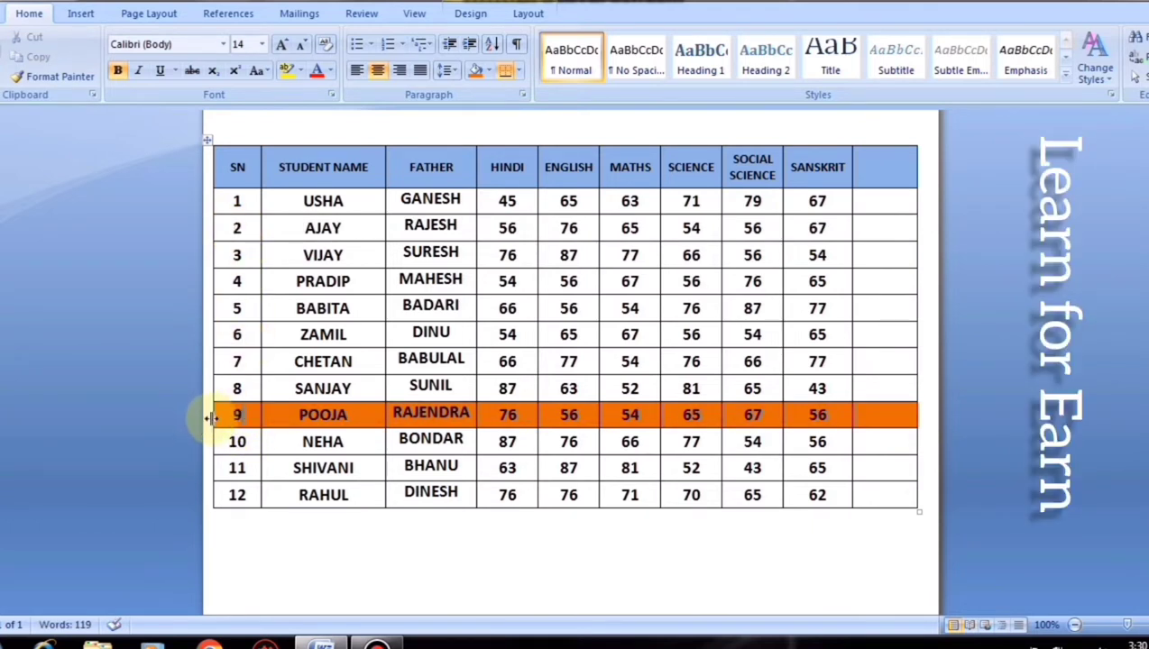
# - Copy the orange POOJA row and paste it as a new row below USHA, above AJAY
pyautogui.click(203, 420)
pyautogui.rightClick(252, 417)
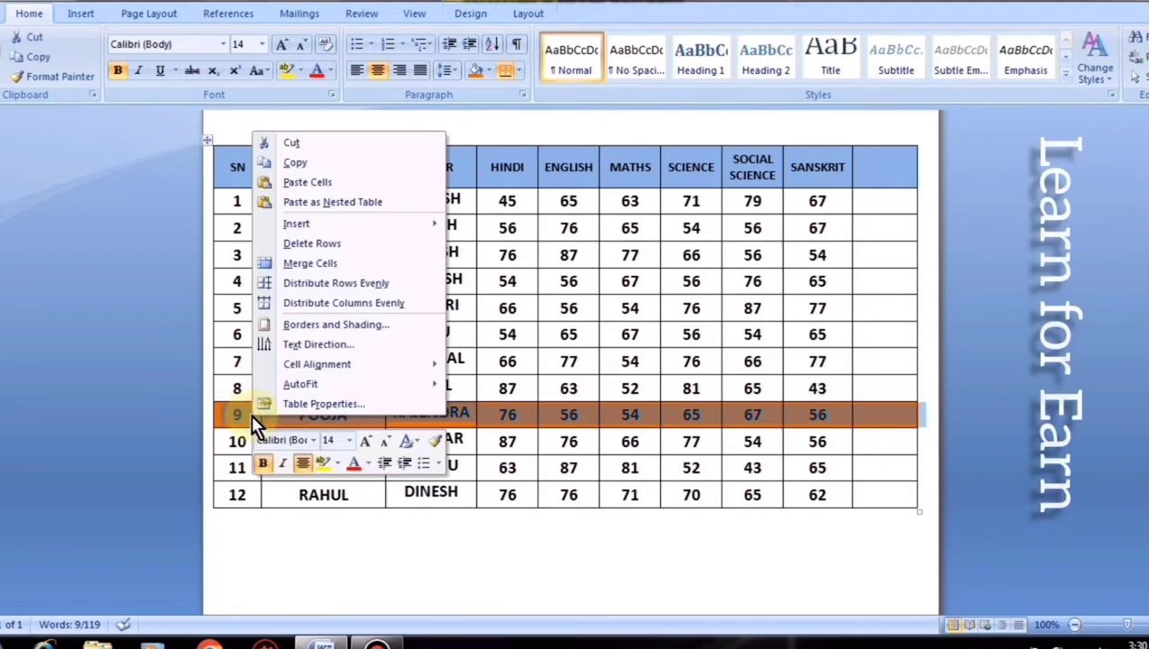
pyautogui.click(294, 165)
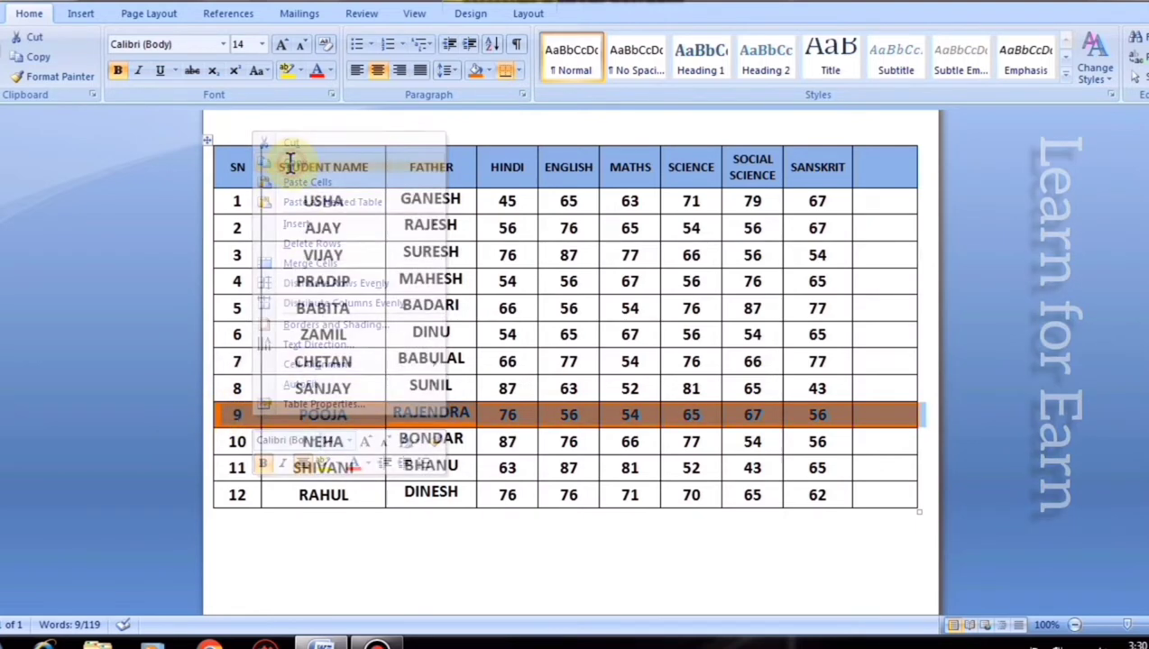
pyautogui.click(231, 228)
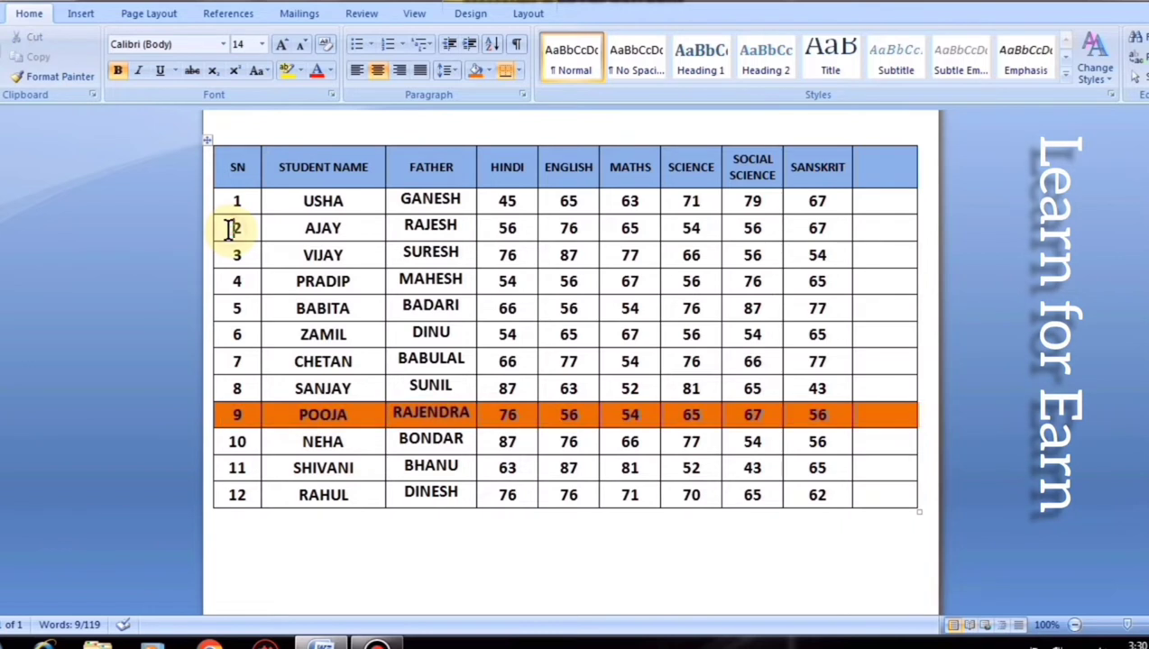
pyautogui.rightClick(229, 231)
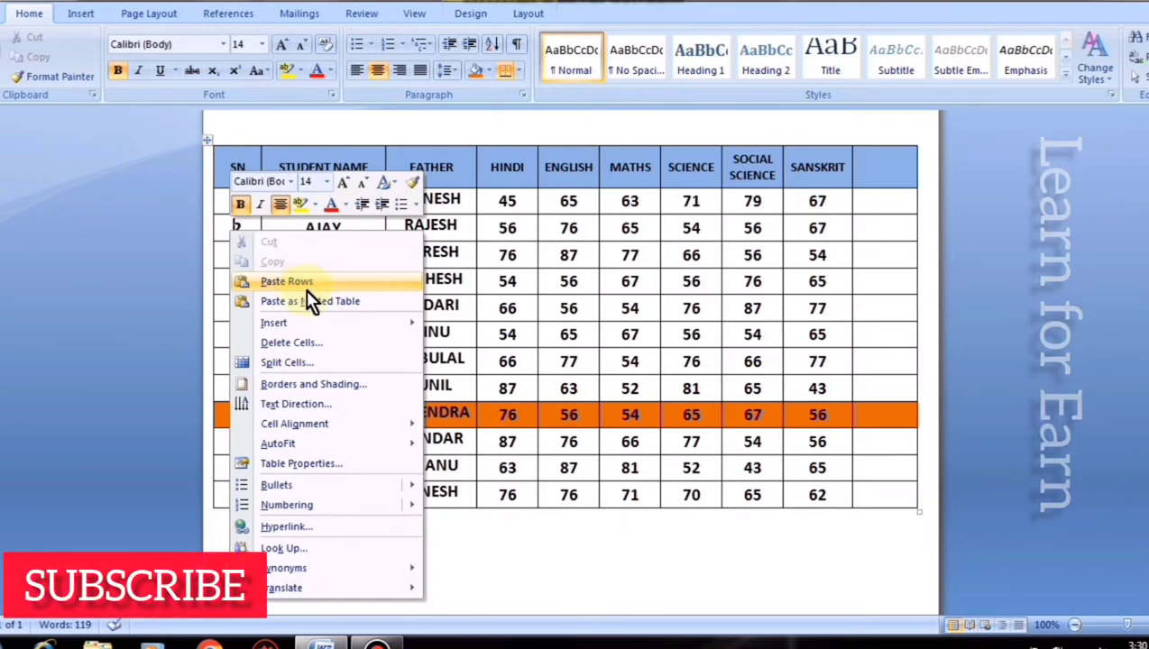
pyautogui.click(283, 280)
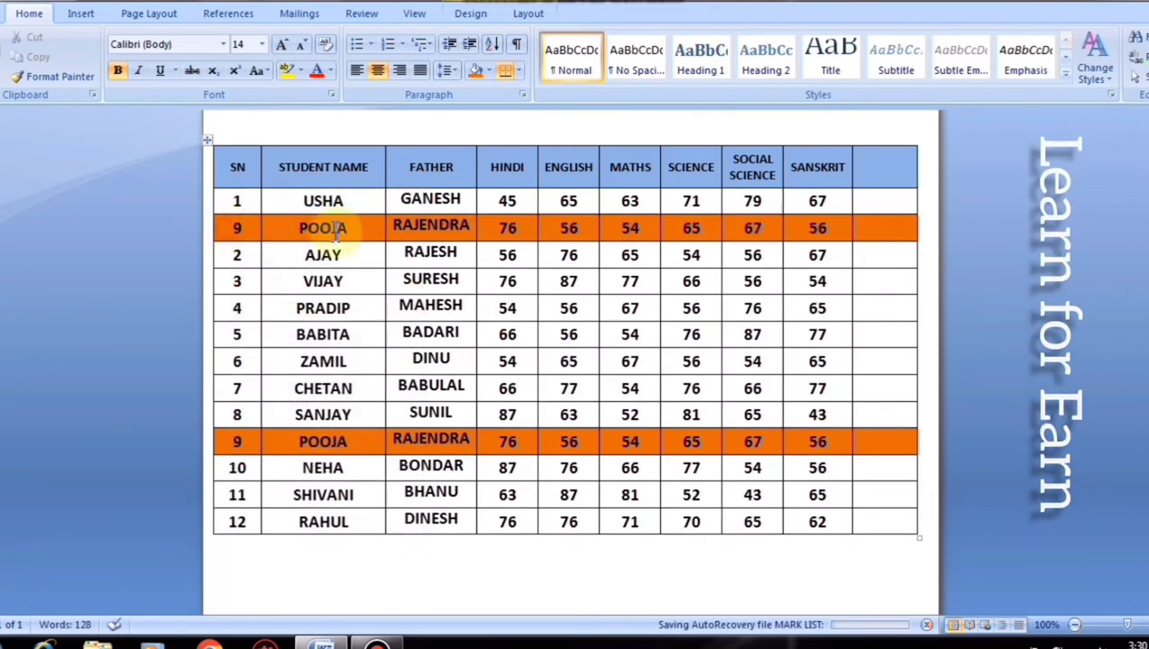
# - Select the duplicate POOJA row under USHA and delete it with Backspace
pyautogui.moveTo(335, 230); pyautogui.dragTo(879, 236)
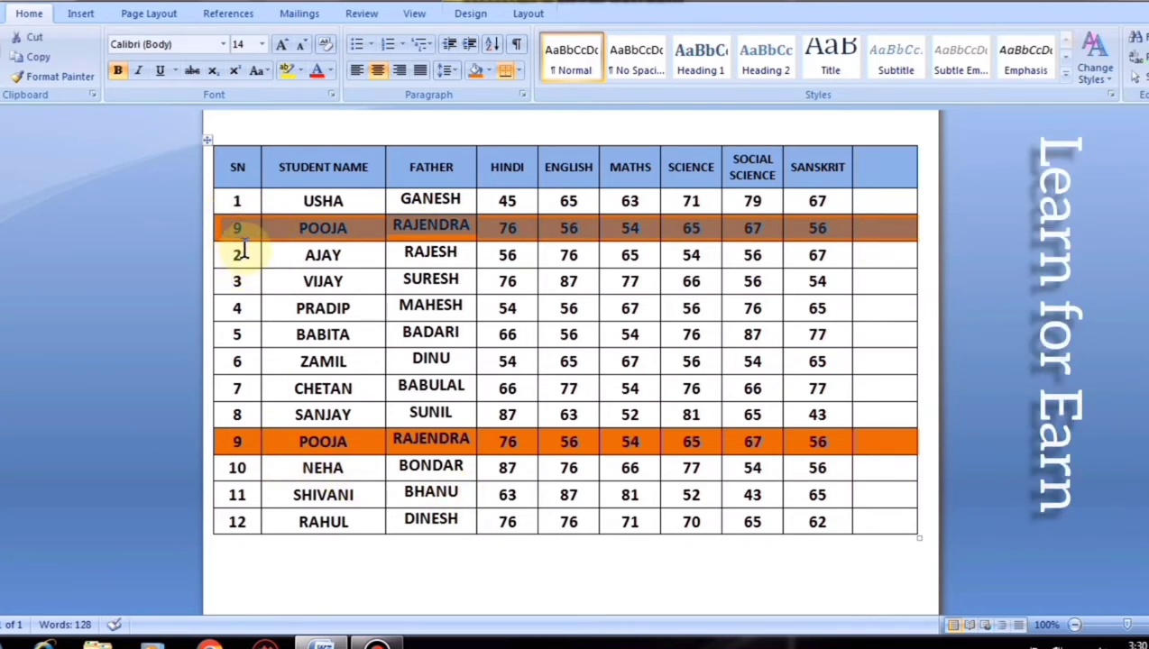
pyautogui.moveTo(237, 256); pyautogui.dragTo(838, 259)
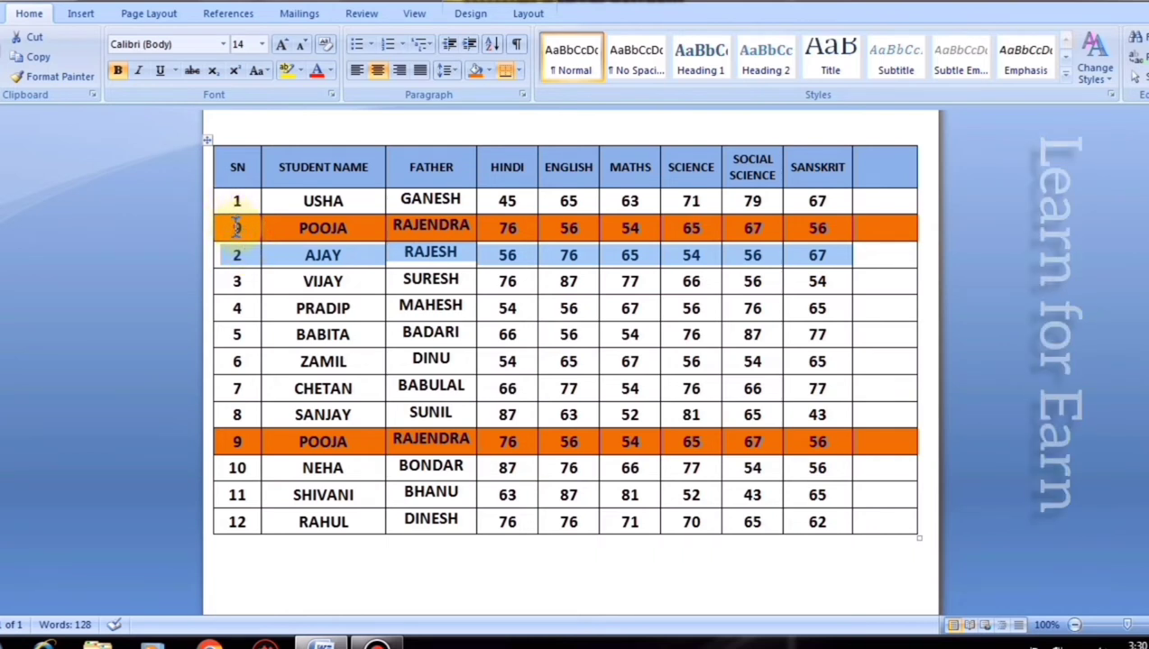
pyautogui.moveTo(237, 227); pyautogui.dragTo(873, 225)
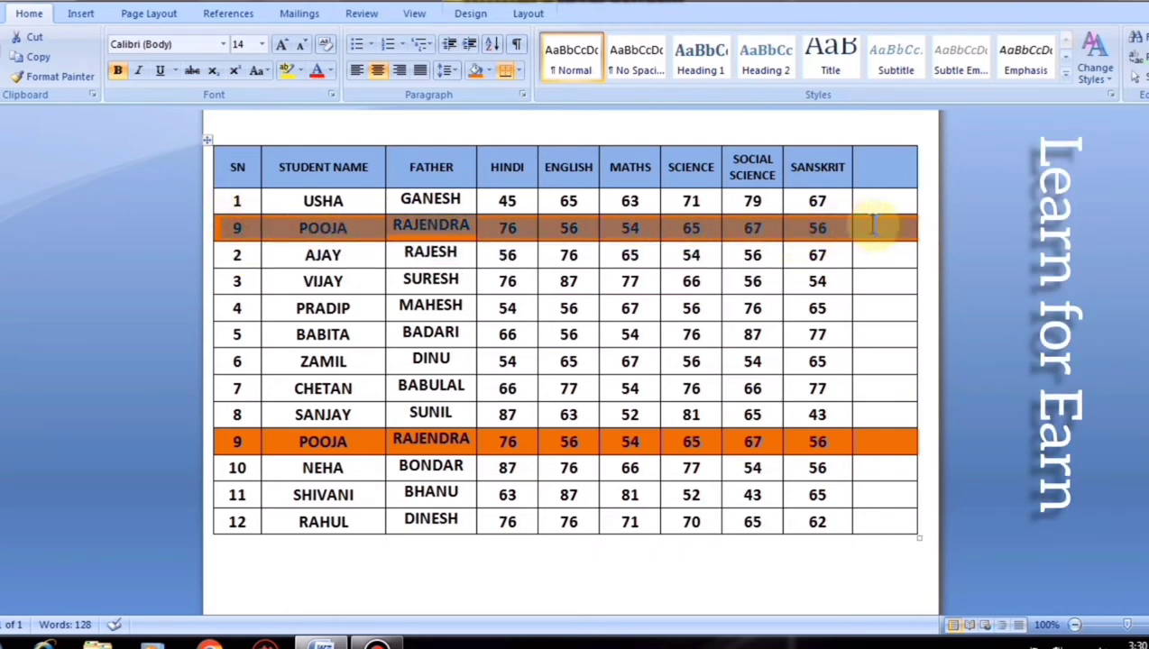
pyautogui.click(233, 229)
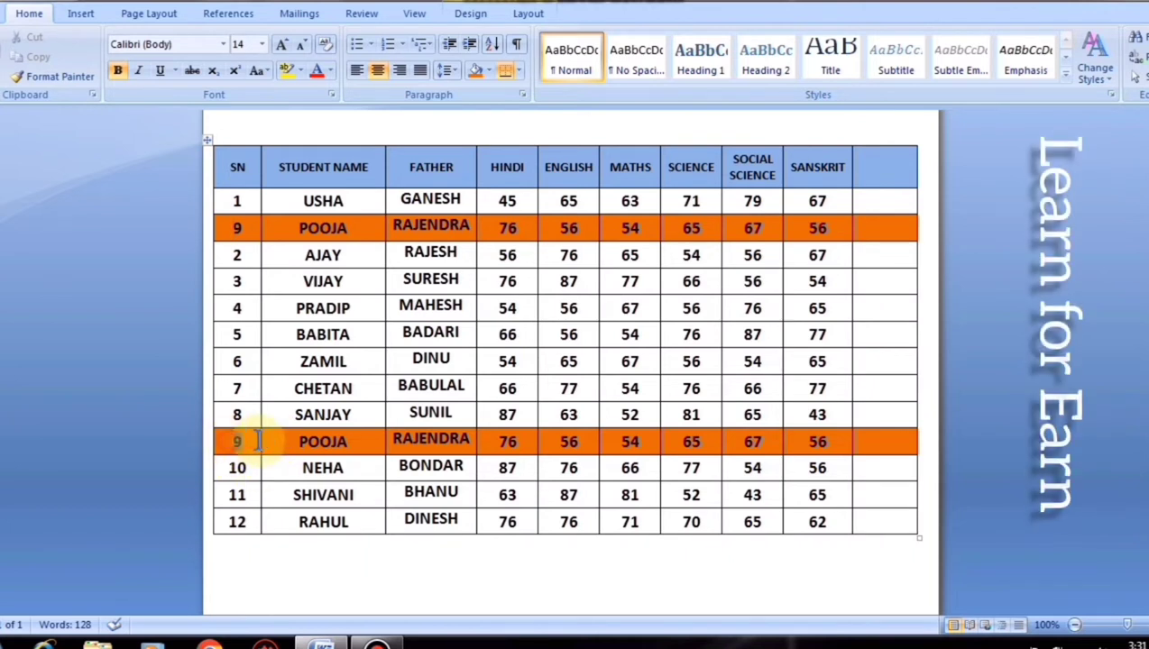
pyautogui.moveTo(237, 441); pyautogui.dragTo(258, 356)
pyautogui.click(235, 229)
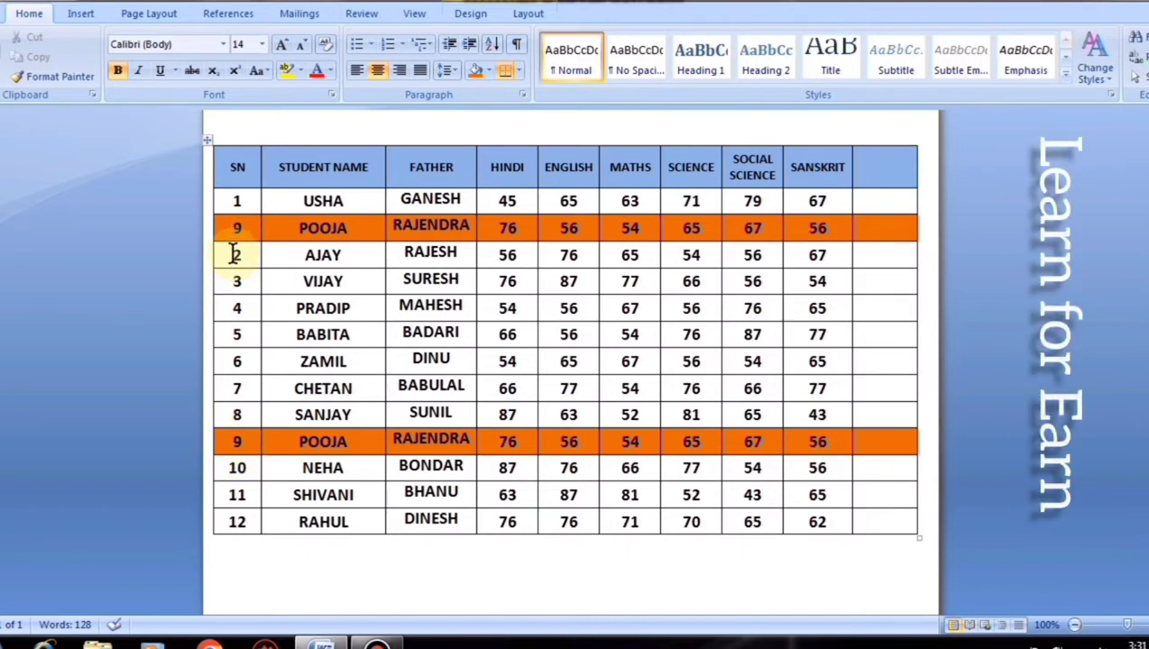
pyautogui.click(230, 221)
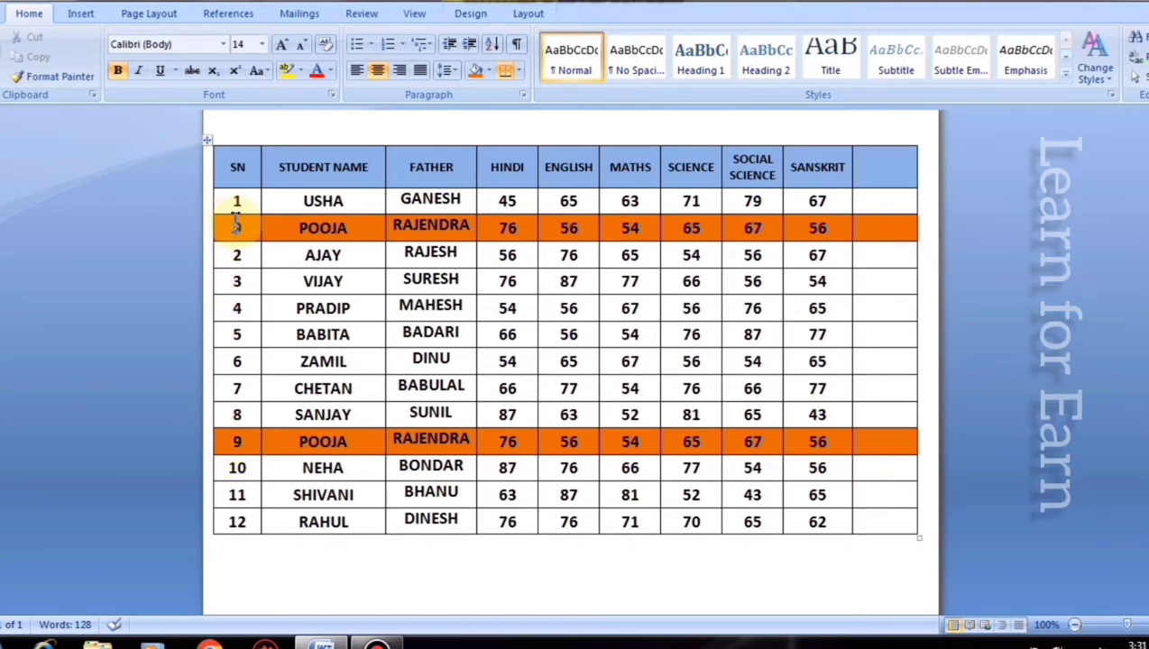
pyautogui.click(360, 323)
pyautogui.press('BackSpace')
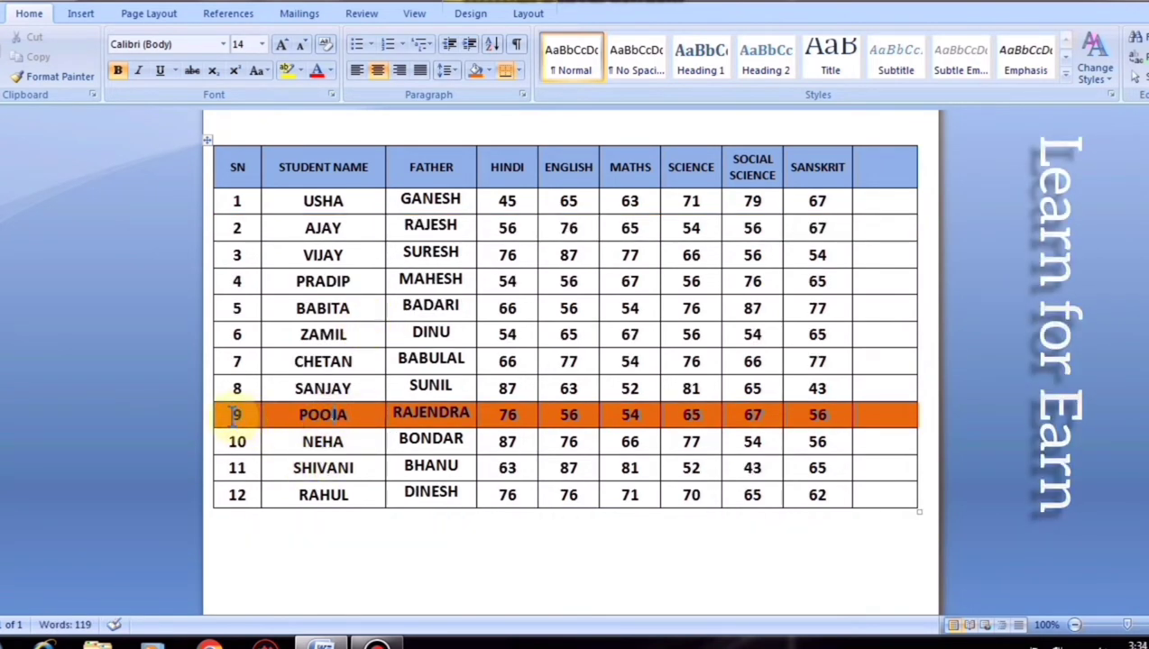
pyautogui.moveTo(240, 413); pyautogui.dragTo(488, 414)
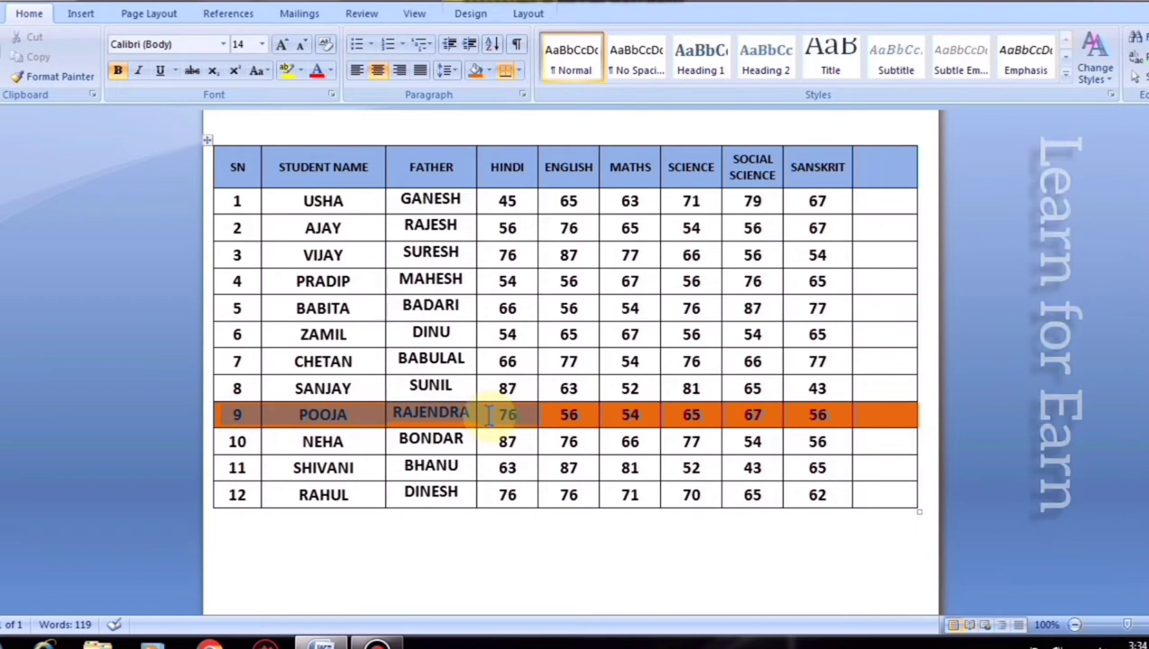
pyautogui.rightClick(460, 413)
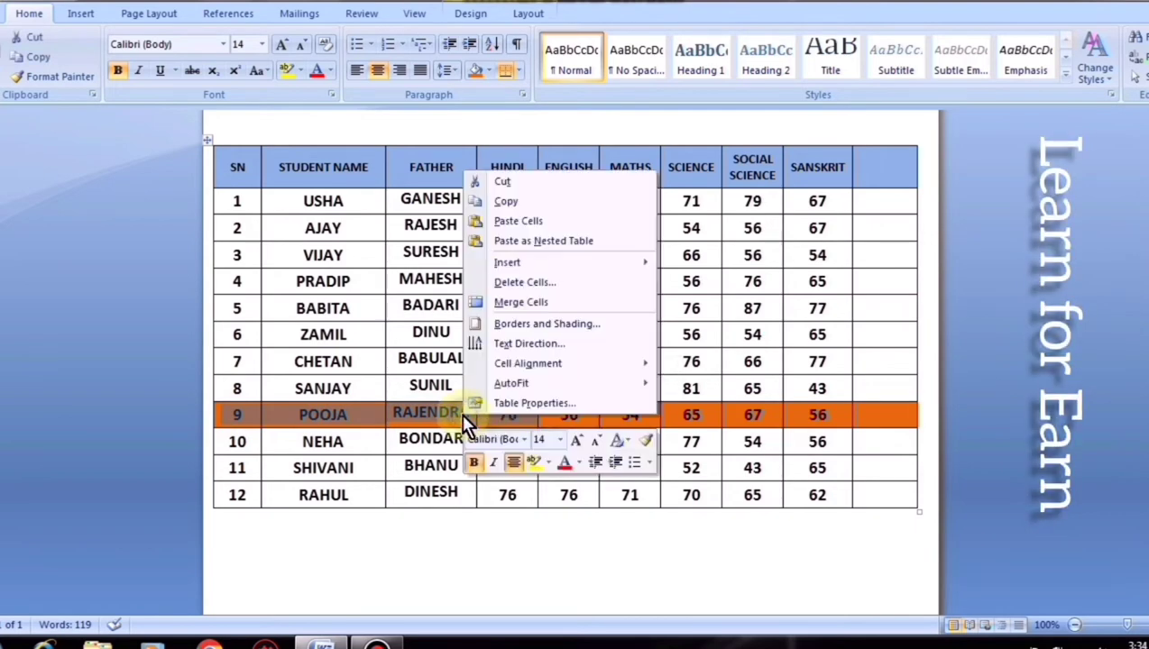
pyautogui.click(527, 204)
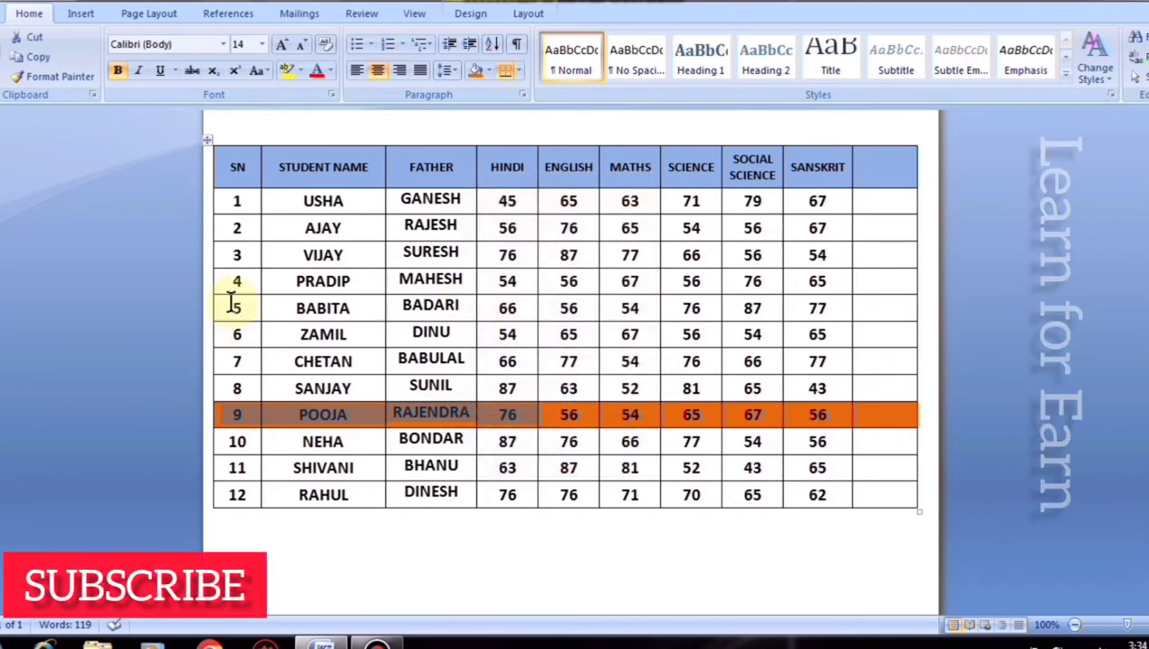
pyautogui.click(234, 228)
pyautogui.rightClick(234, 228)
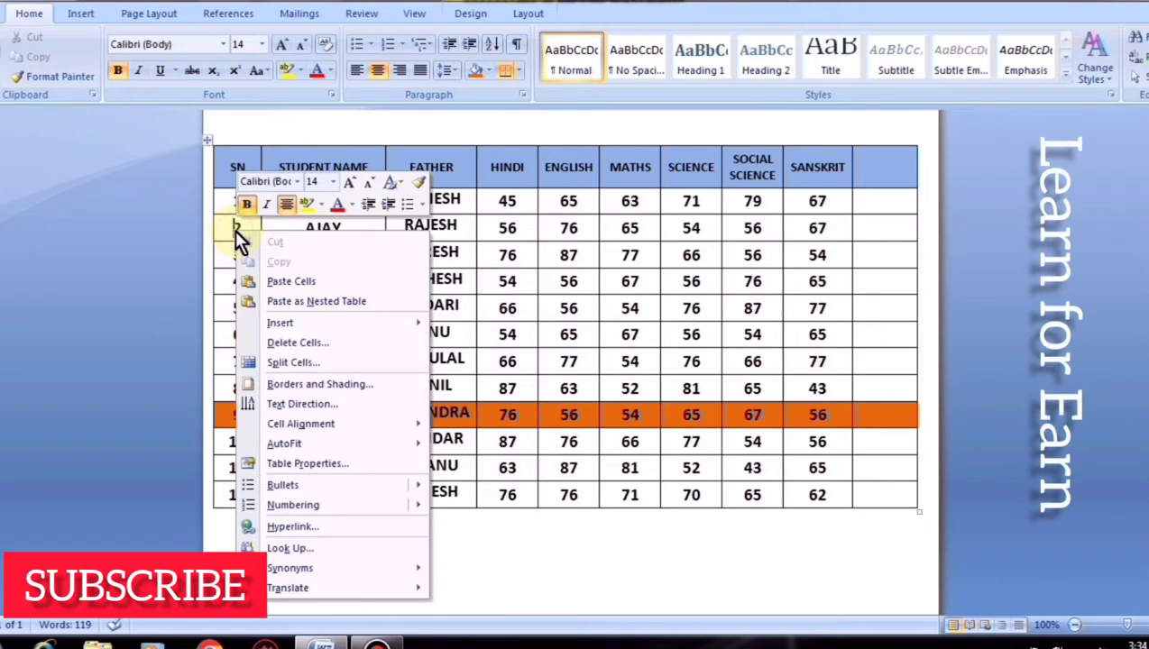
pyautogui.click(284, 283)
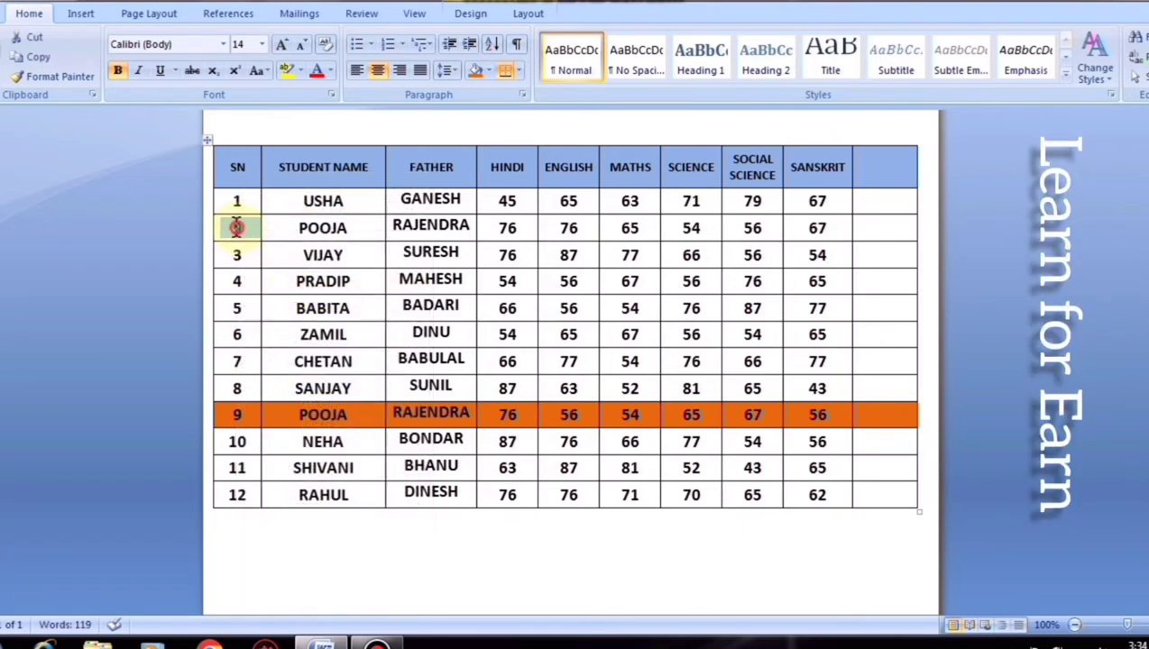
pyautogui.moveTo(236, 228); pyautogui.dragTo(508, 232)
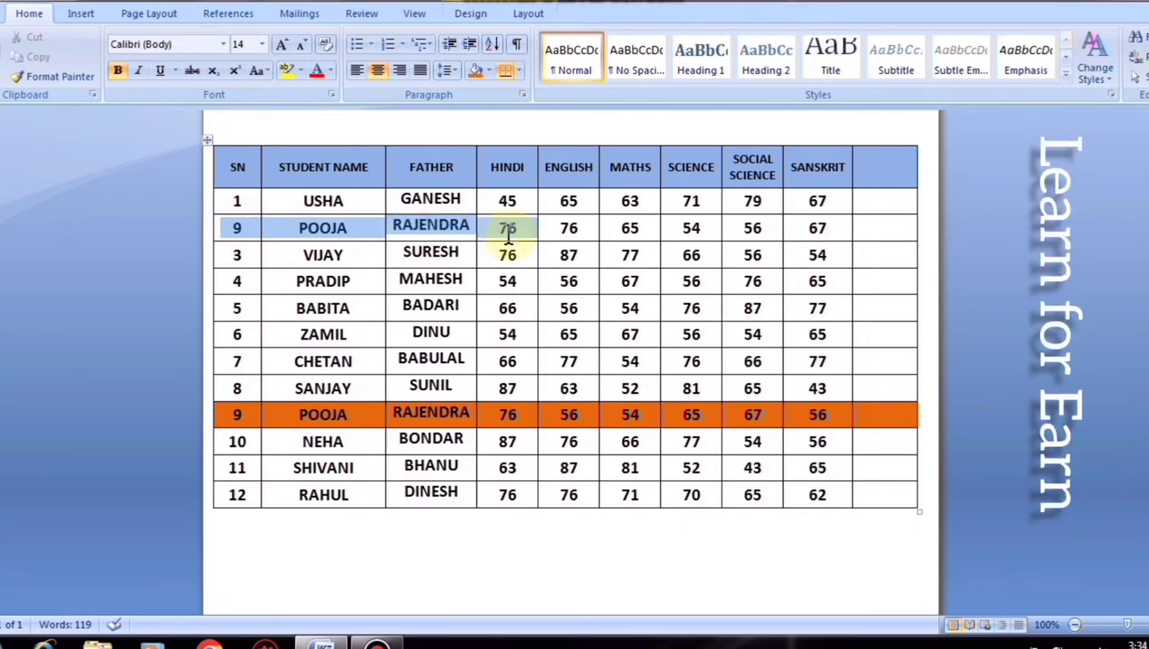
pyautogui.click(303, 226)
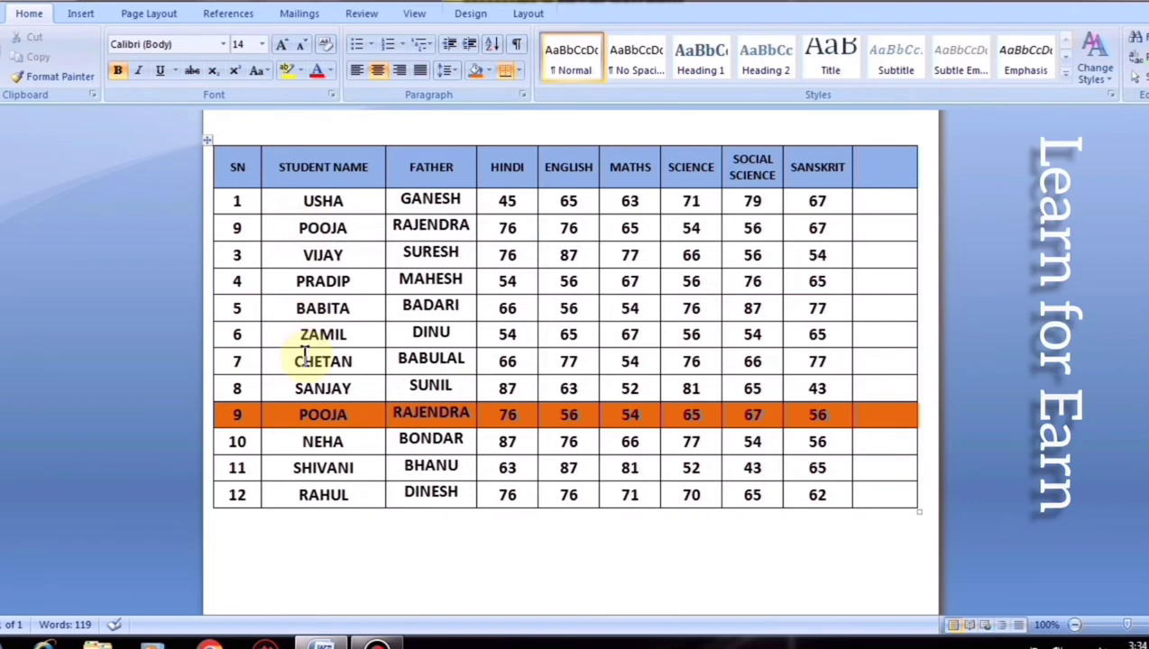
pyautogui.hotkey('ctrl', 'z')
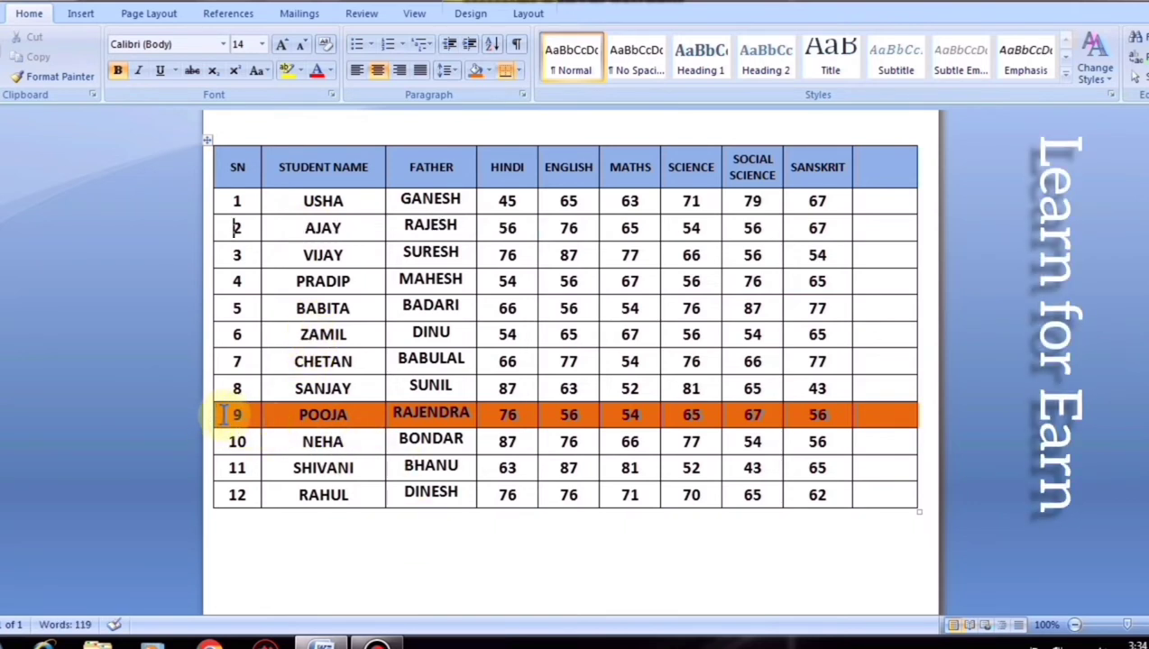
pyautogui.moveTo(223, 414); pyautogui.dragTo(487, 433)
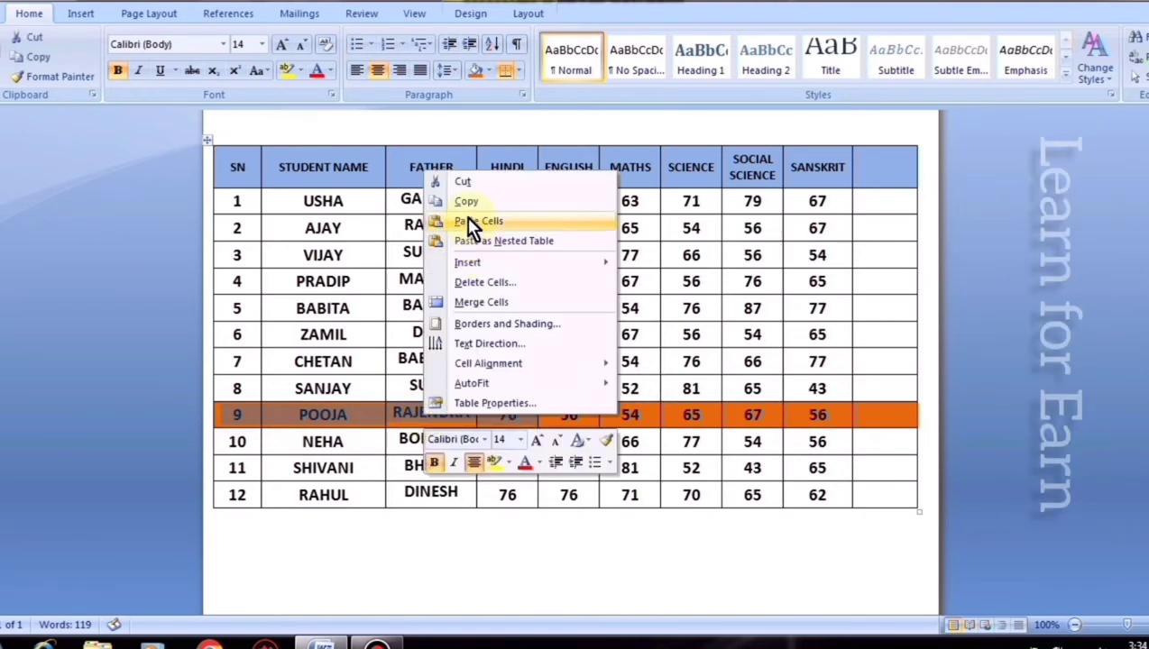
pyautogui.click(466, 204)
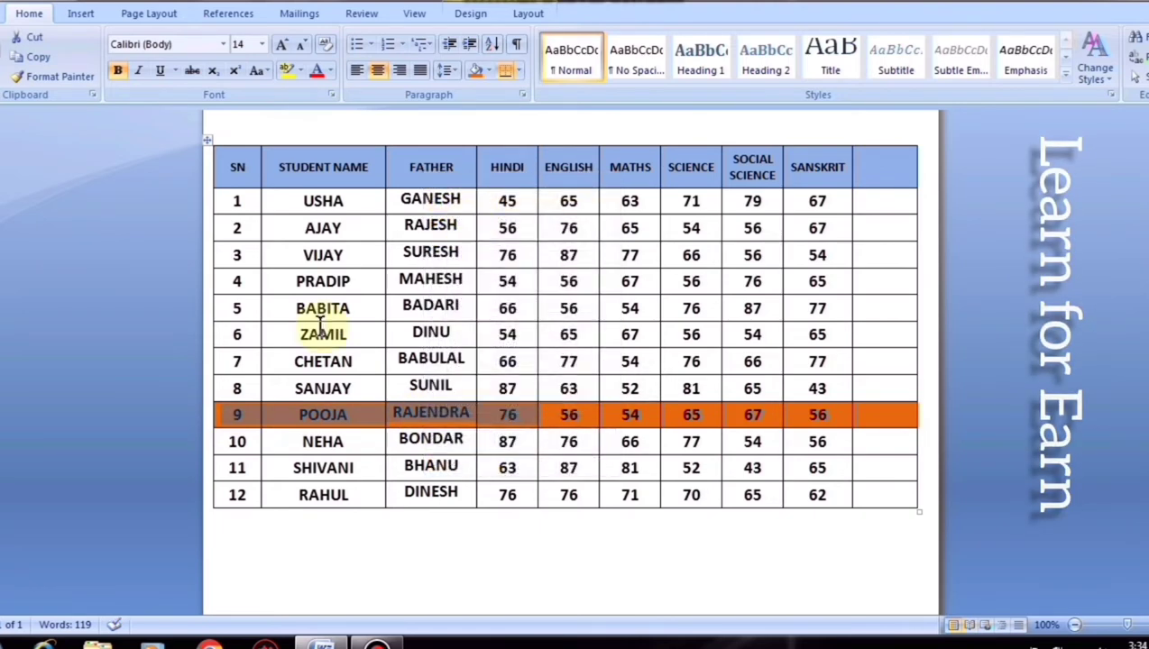
pyautogui.click(206, 230)
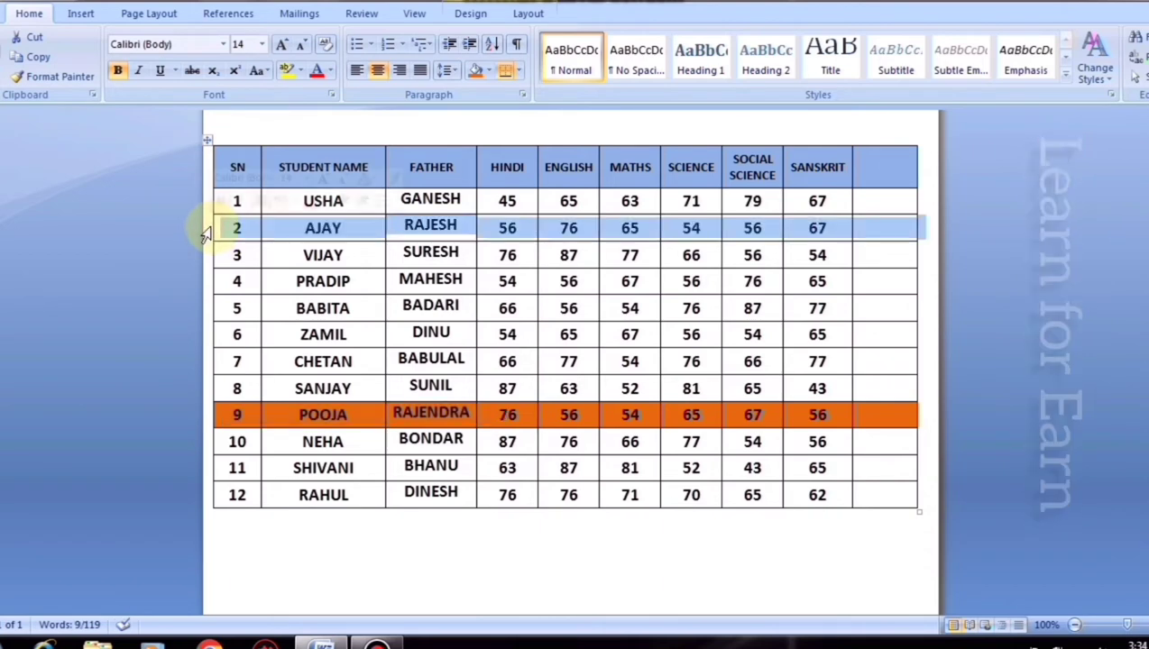
pyautogui.rightClick(256, 228)
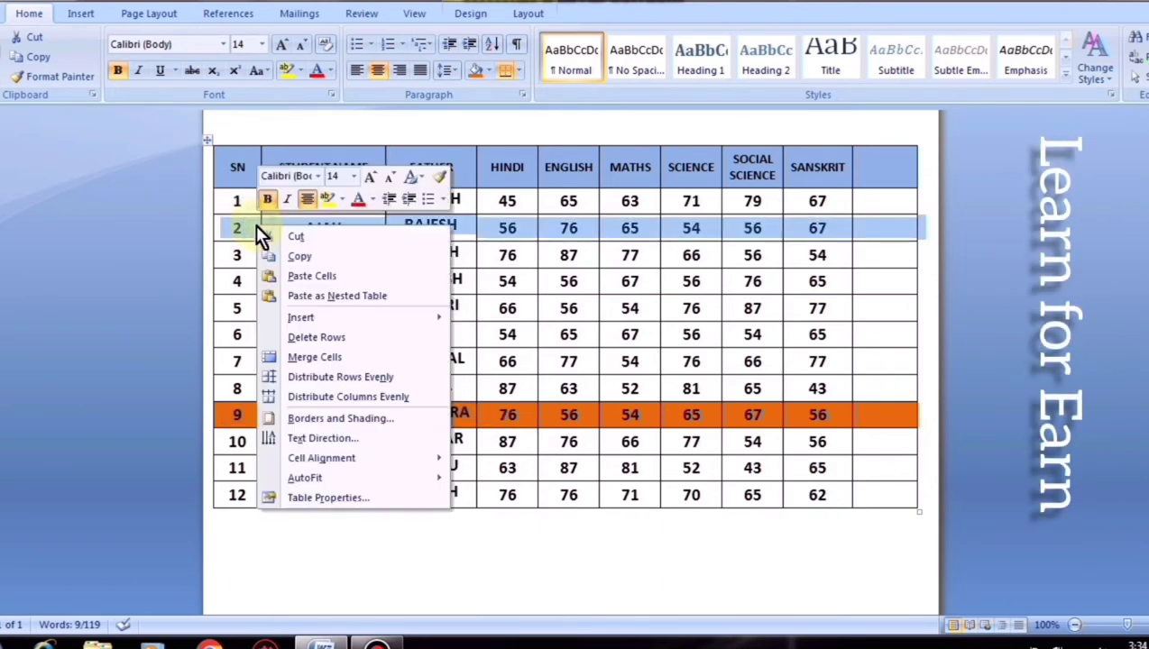
pyautogui.click(320, 276)
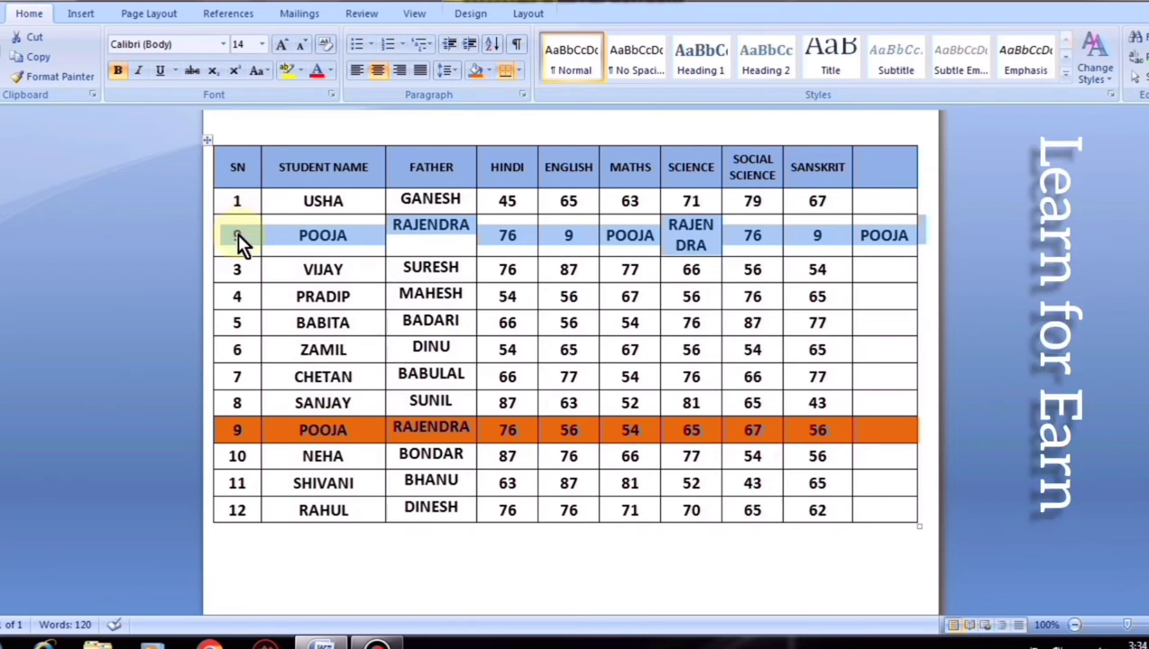
pyautogui.moveTo(237, 239); pyautogui.dragTo(733, 249)
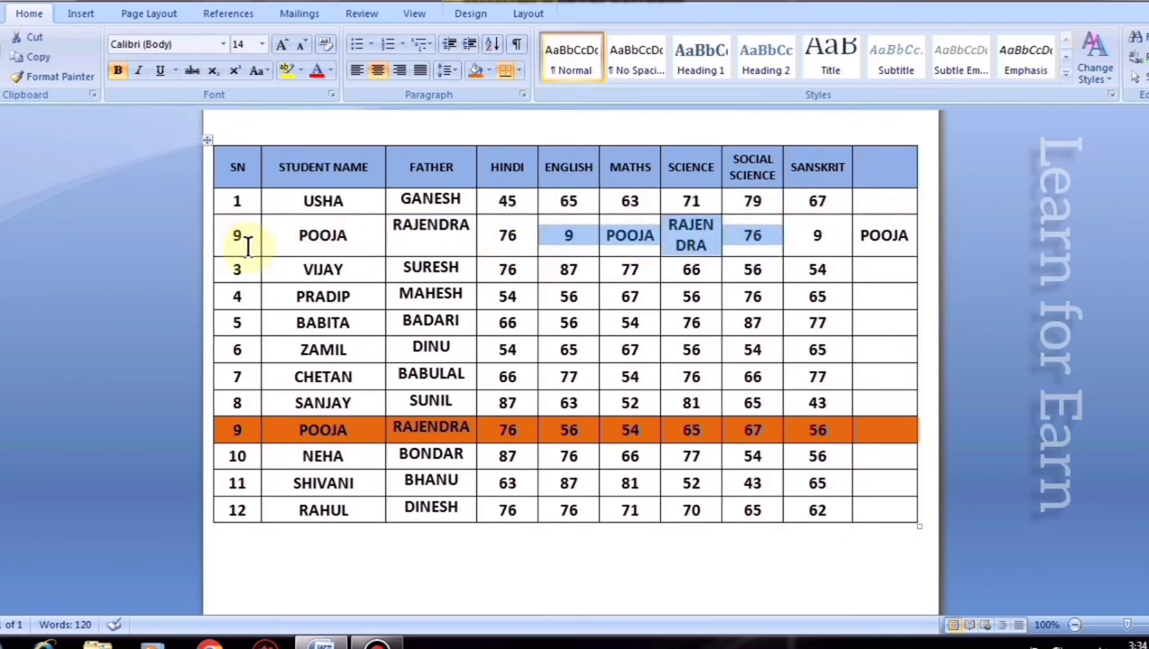
pyautogui.hotkey('ctrl', 'z')
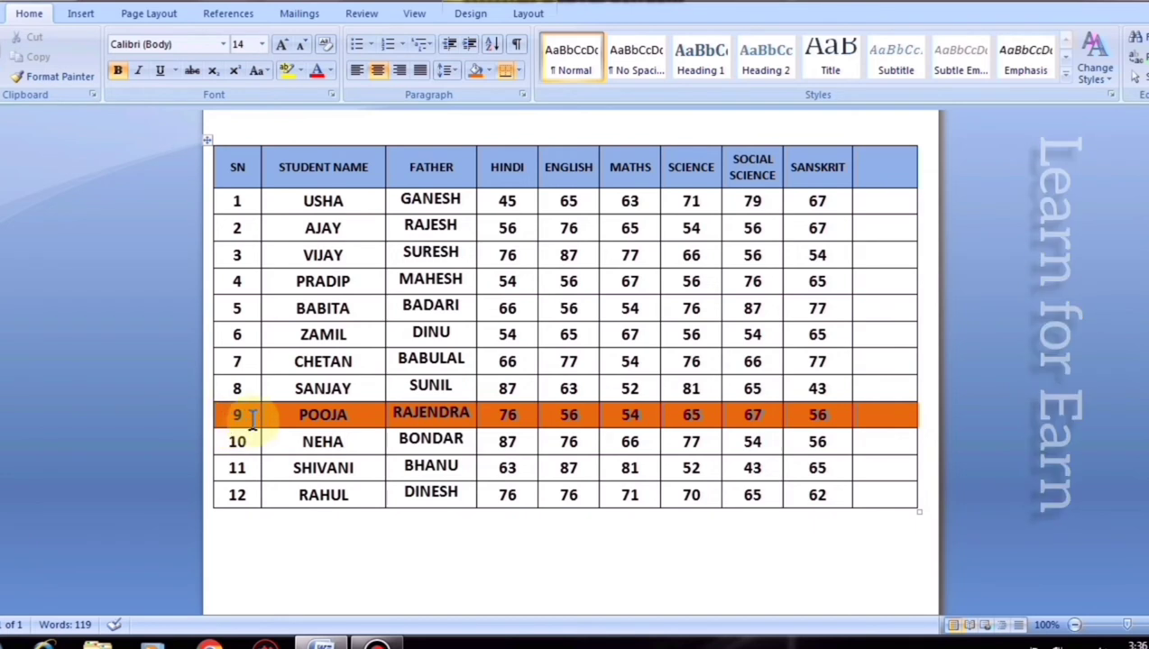
pyautogui.moveTo(224, 414); pyautogui.dragTo(902, 414)
pyautogui.hotkey('ctrl', 'c')
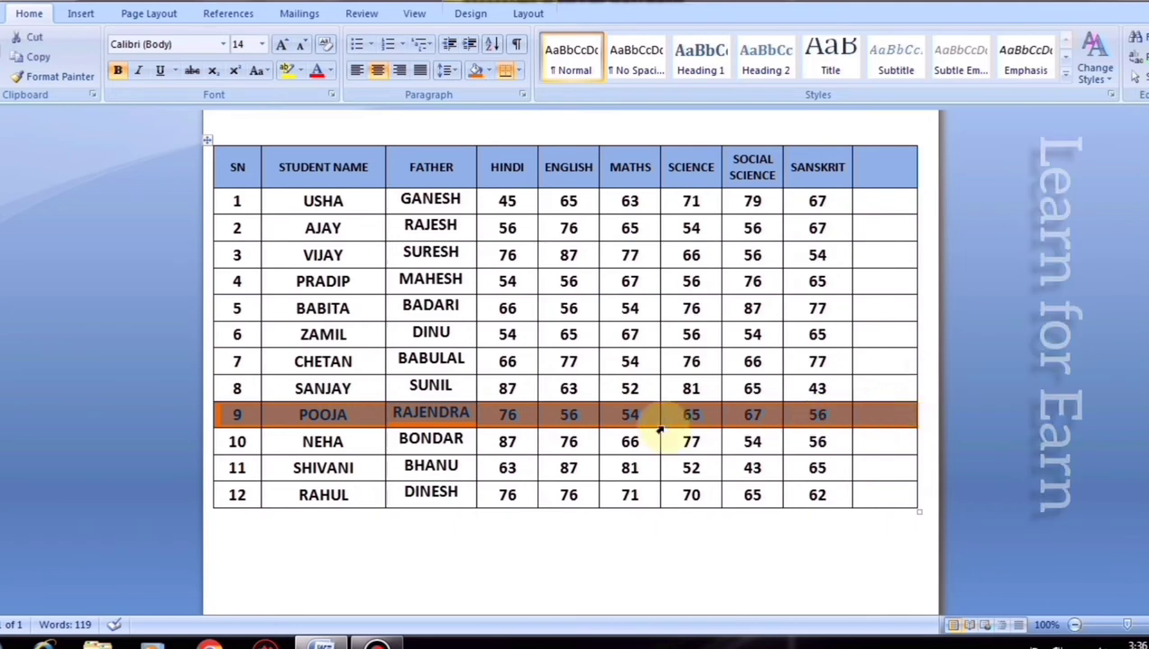
pyautogui.rightClick(366, 424)
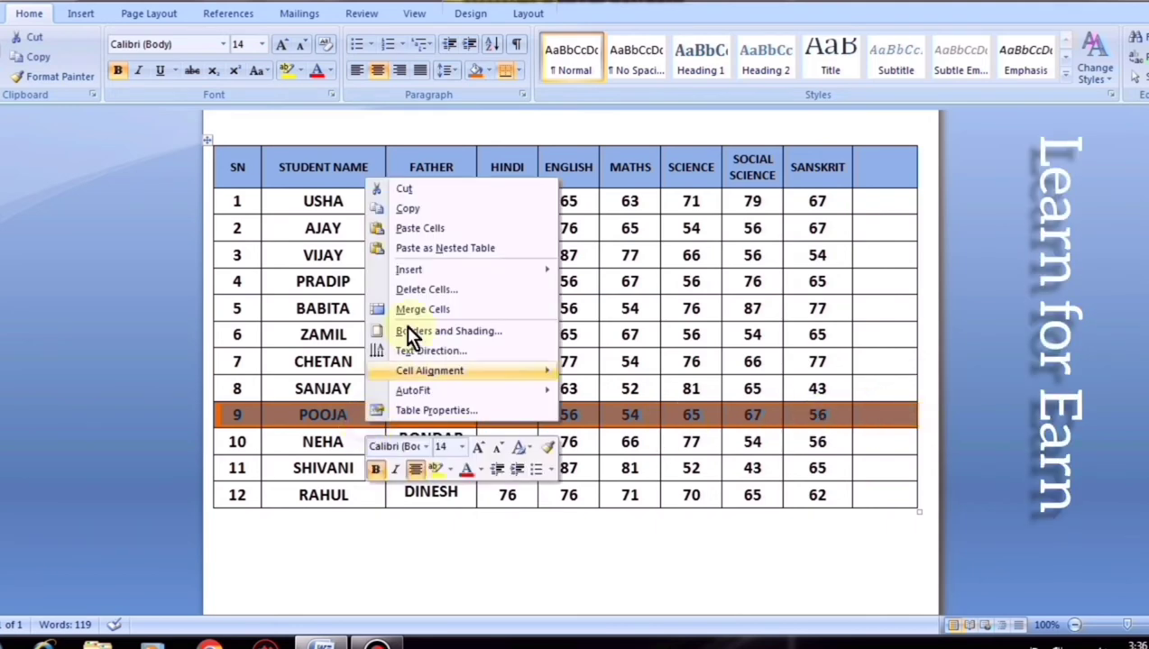
pyautogui.click(408, 188)
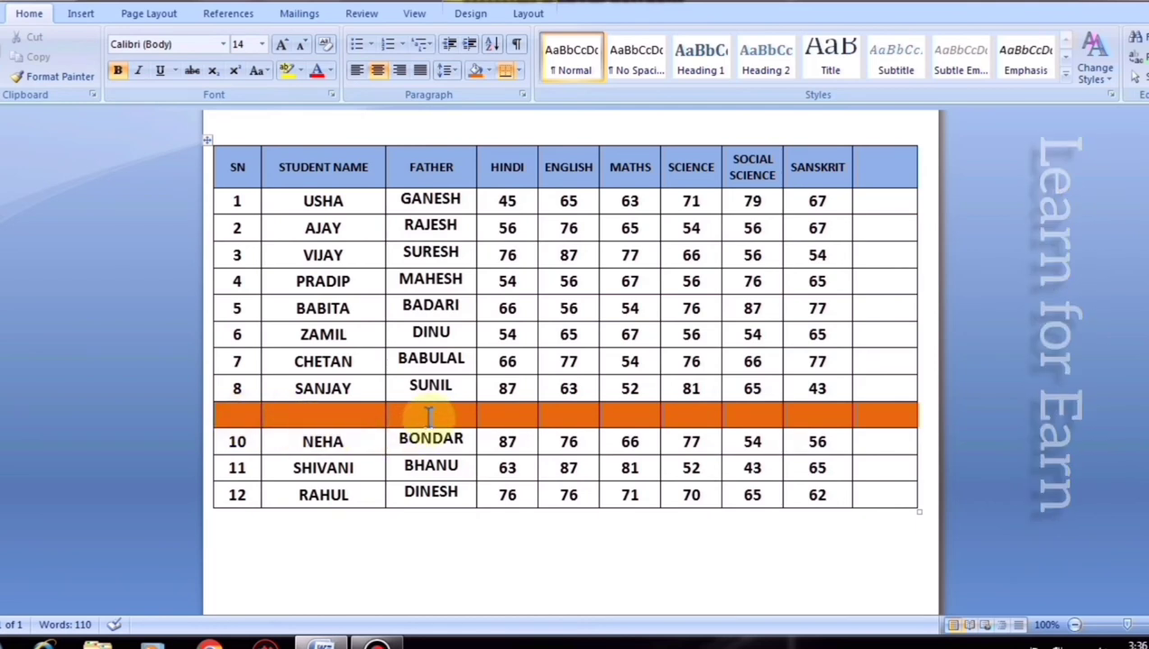
pyautogui.rightClick(232, 229)
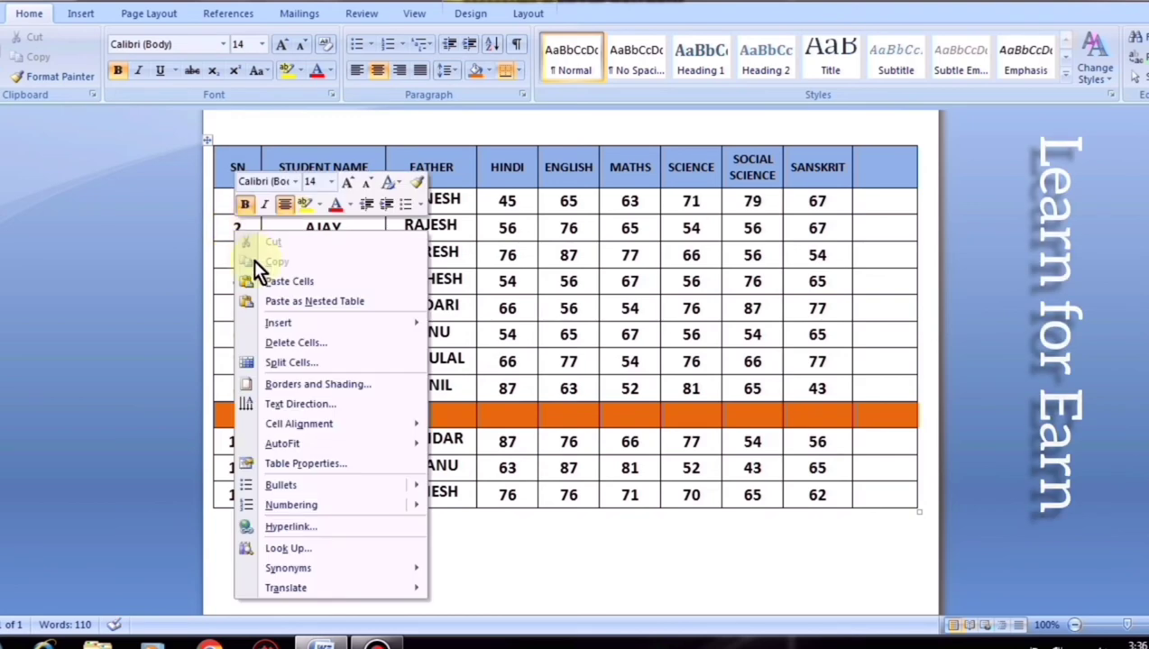
pyautogui.click(293, 282)
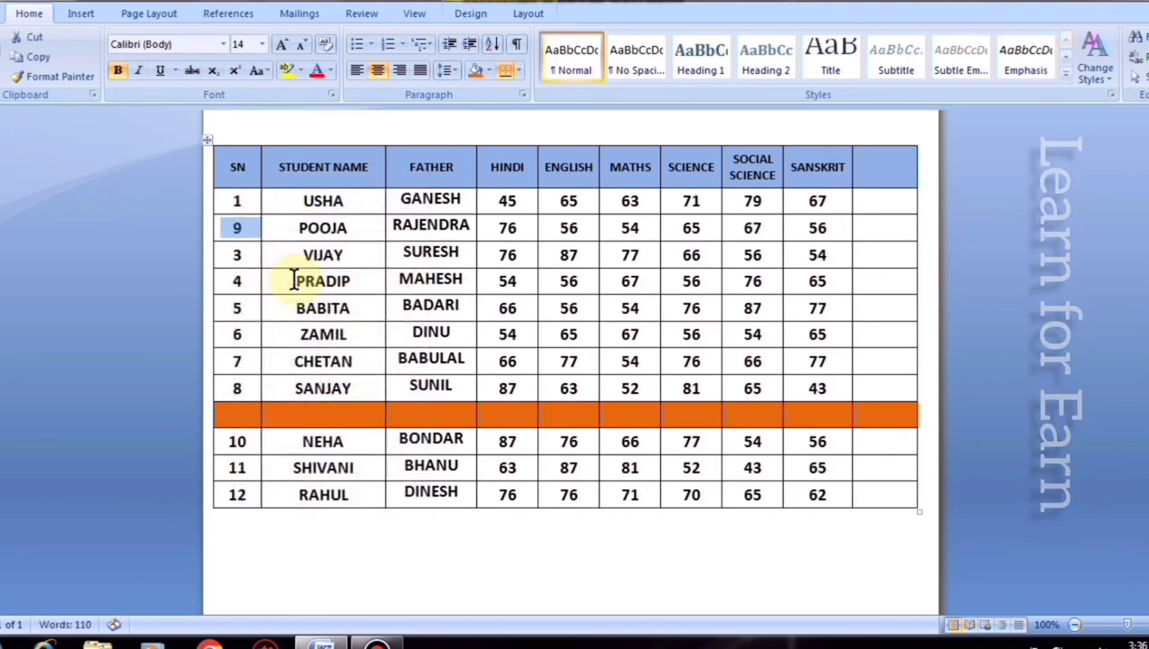
pyautogui.moveTo(226, 413)
pyautogui.mouseDown()
pyautogui.moveTo(629, 352)
pyautogui.moveTo(603, 333)
pyautogui.mouseUp()
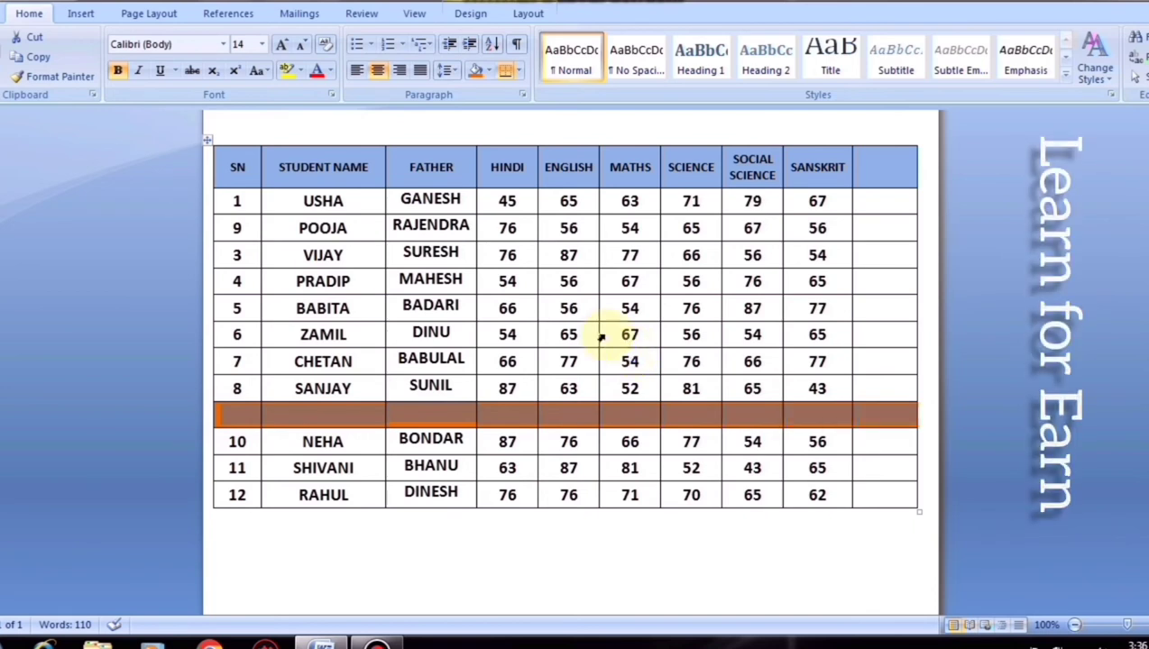
pyautogui.moveTo(233, 227); pyautogui.dragTo(874, 226)
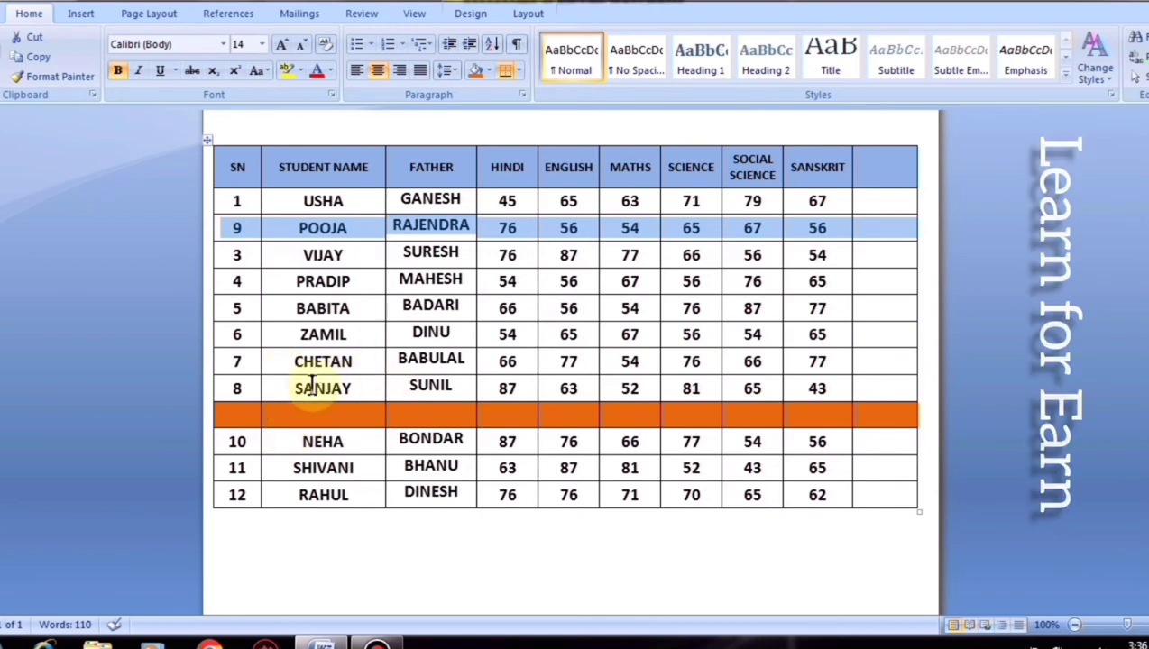
pyautogui.hotkey('ctrl', 'z')
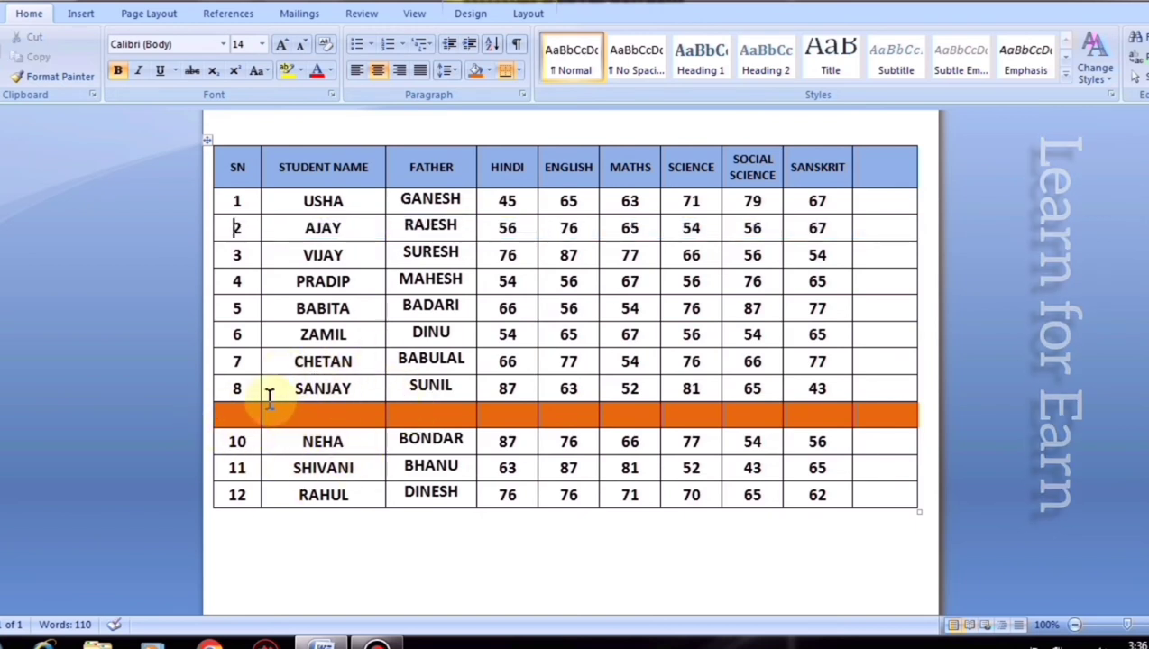
pyautogui.hotkey('ctrl', 'z')
pyautogui.click(259, 413)
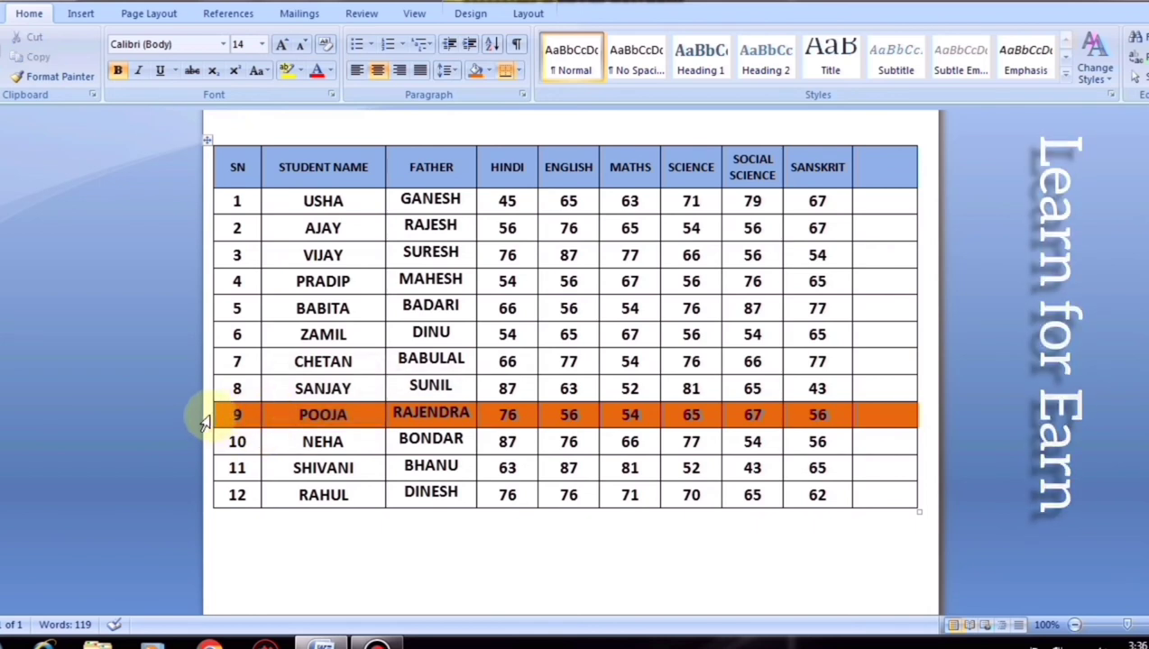
# - Cut the orange POOJA row and paste it as a row directly under USHA, above AJAY
pyautogui.click(203, 416)
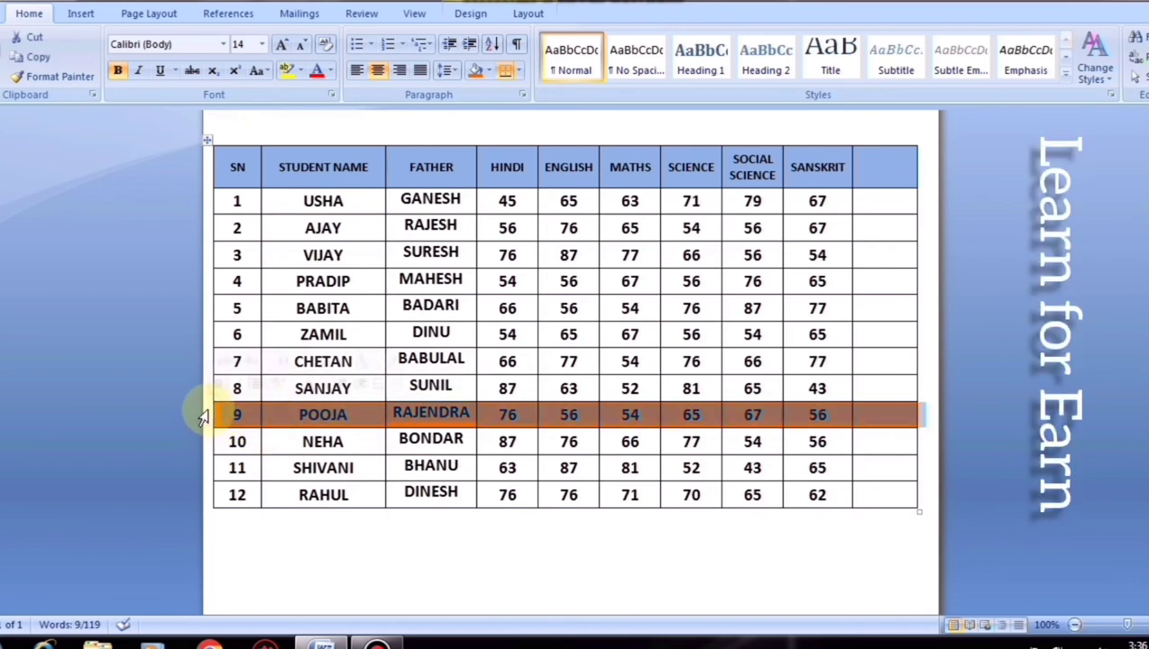
pyautogui.rightClick(272, 417)
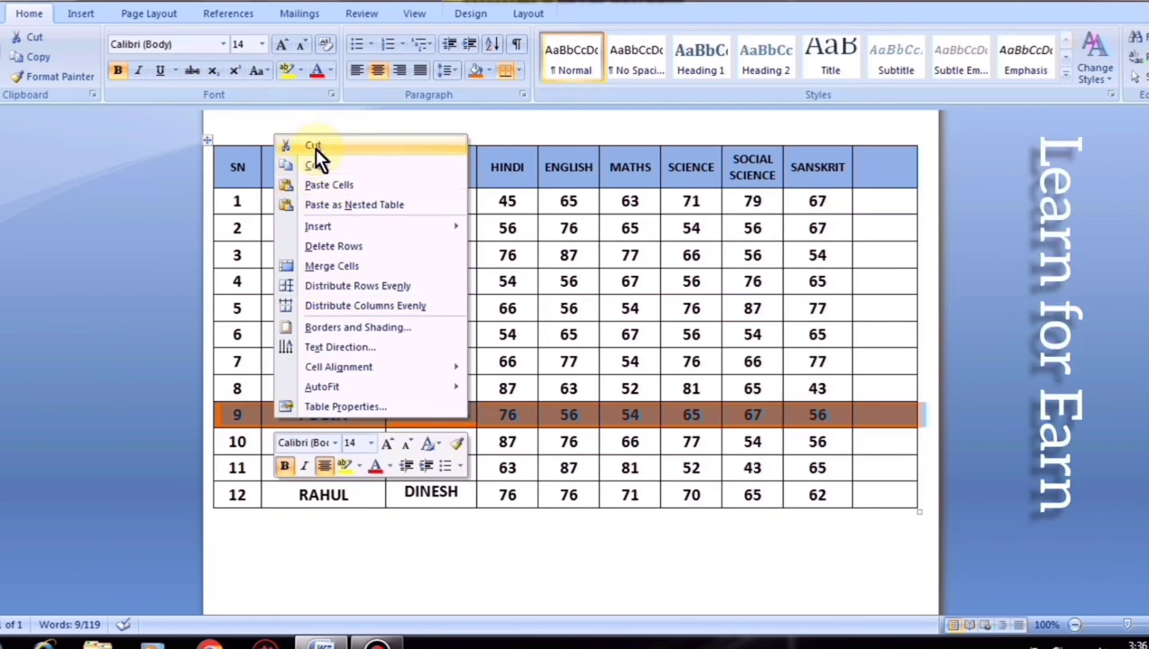
pyautogui.click(314, 148)
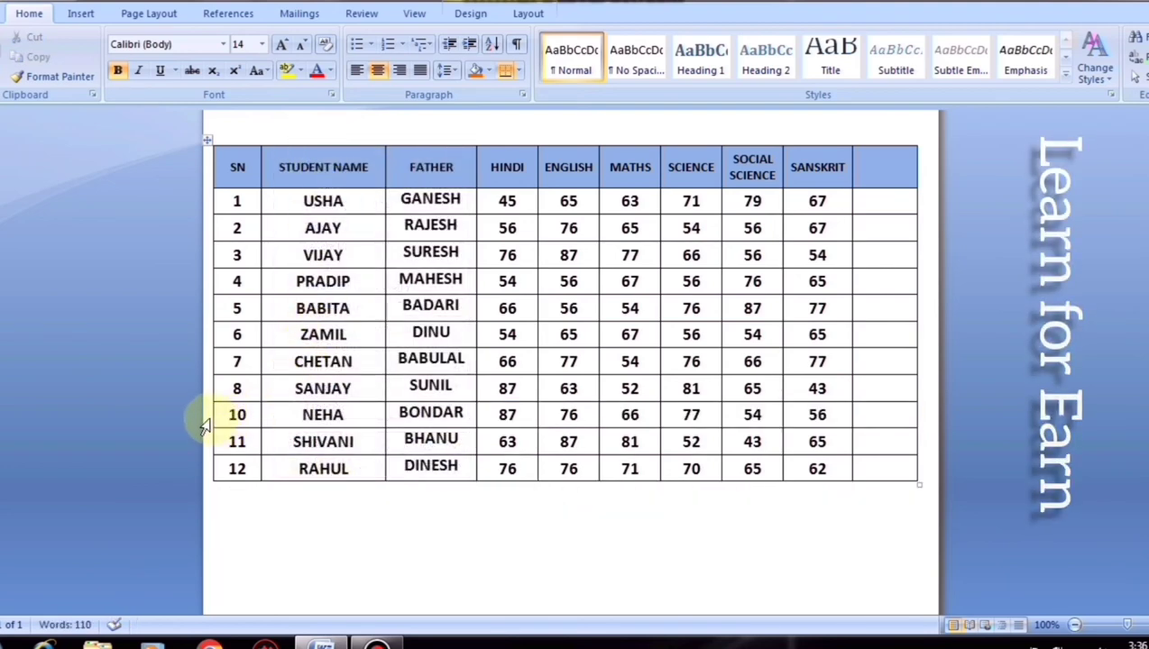
pyautogui.rightClick(225, 228)
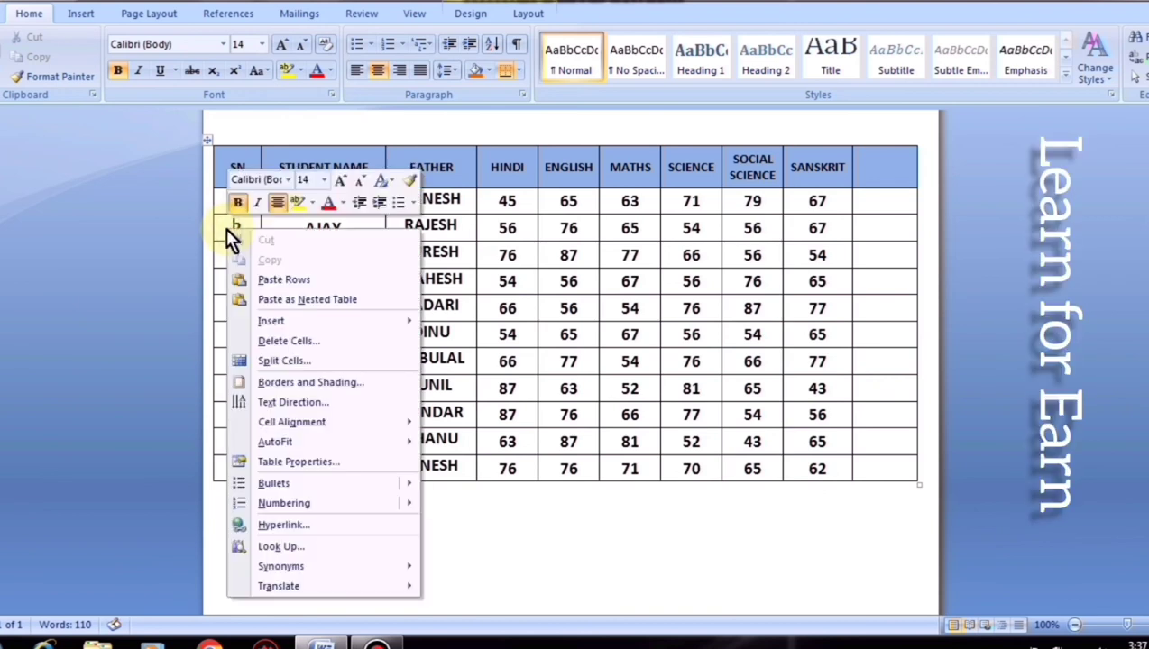
pyautogui.click(304, 282)
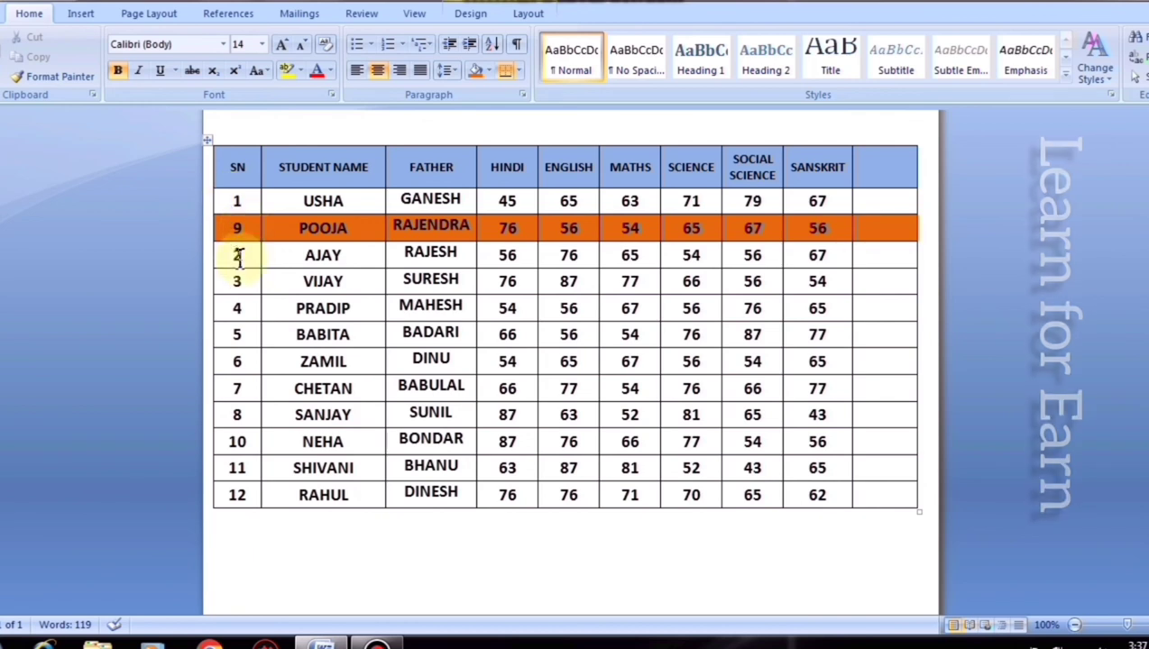
pyautogui.moveTo(225, 228); pyautogui.dragTo(861, 232)
pyautogui.moveTo(231, 227)
pyautogui.mouseDown()
pyautogui.moveTo(529, 242)
pyautogui.moveTo(872, 227)
pyautogui.mouseUp()
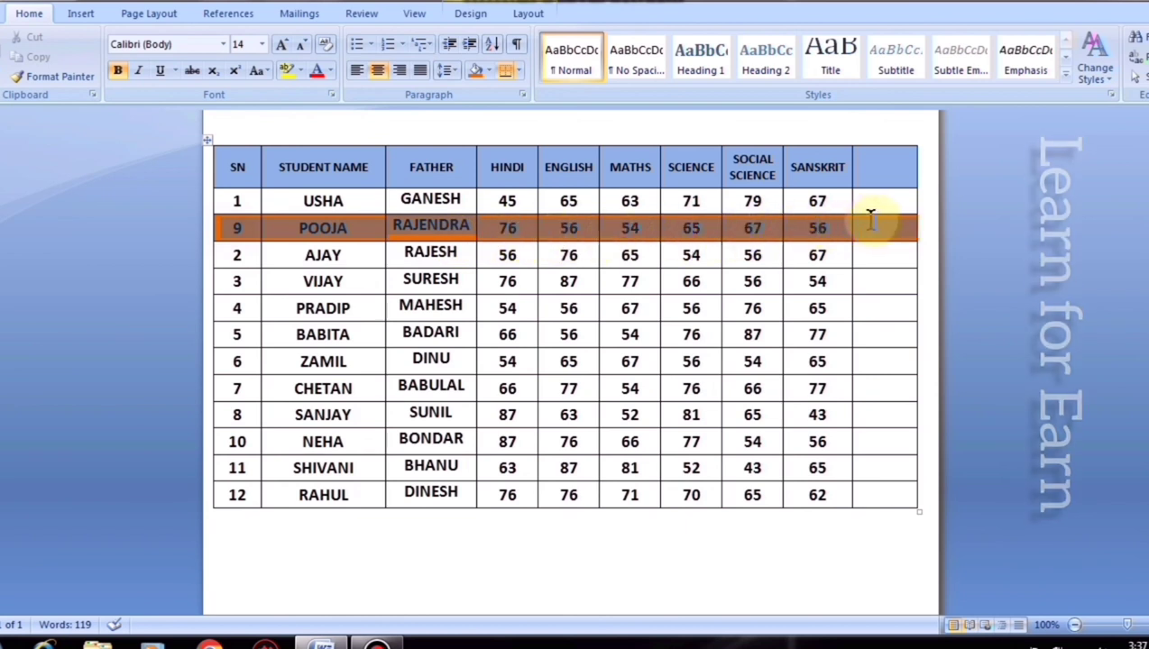
pyautogui.click(231, 230)
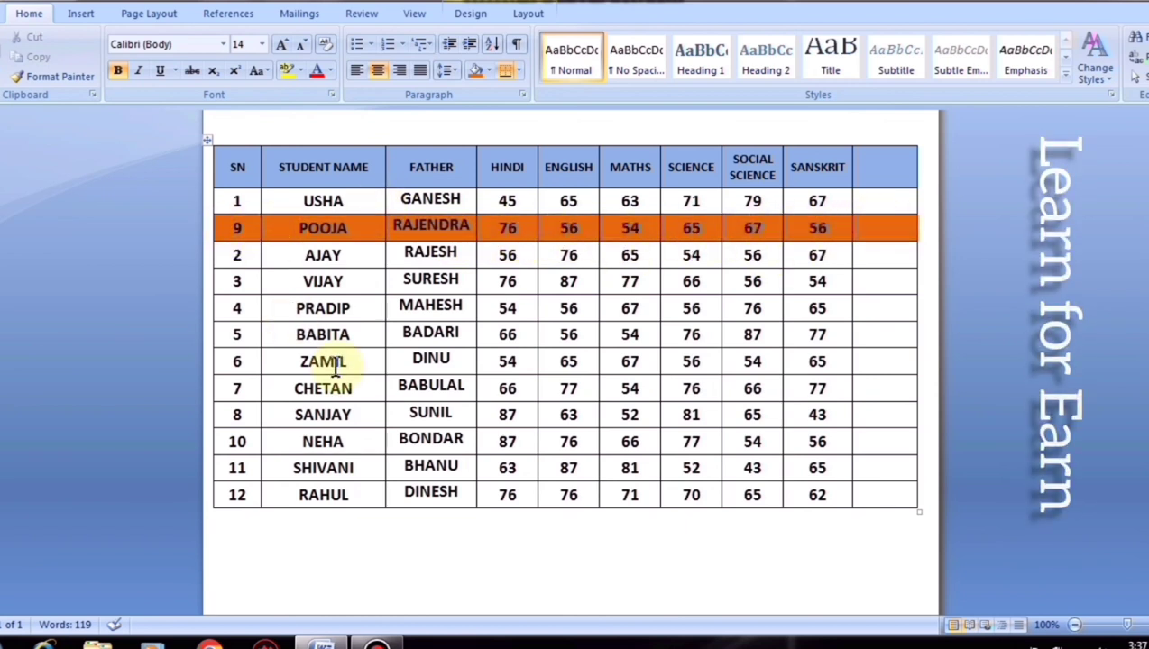
# - Move the orange POOJA row back below SANJAY, leaving AJAY directly under USHA
pyautogui.hotkey('ctrl', 'x')
pyautogui.click(262, 417)
pyautogui.hotkey('ctrl', 'v')
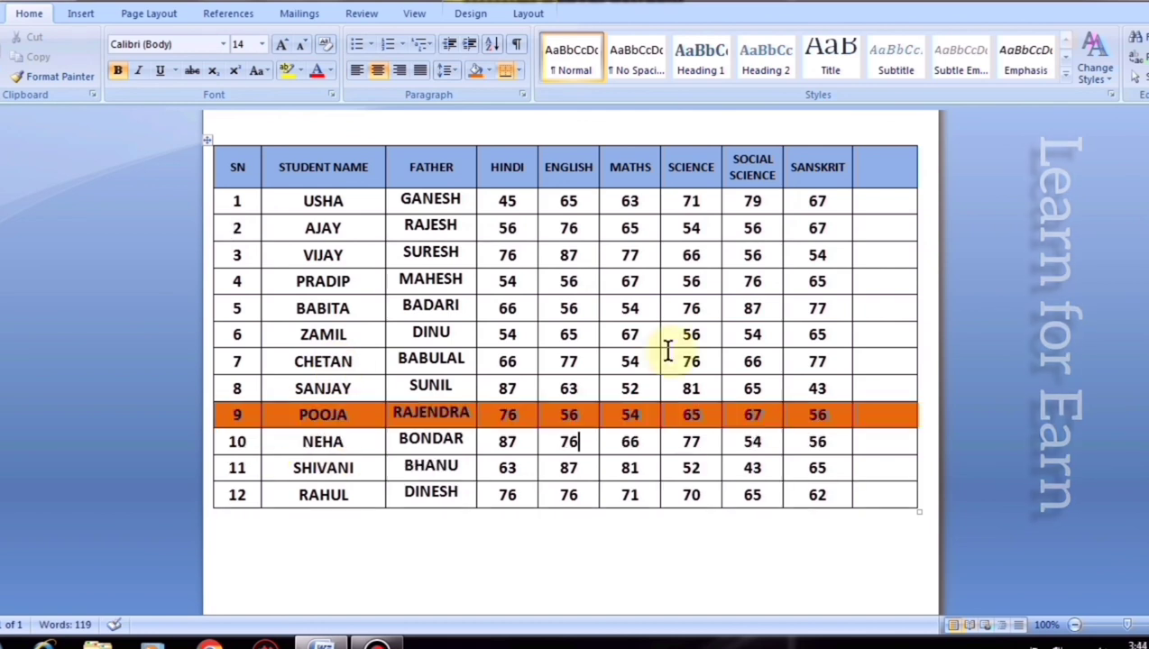